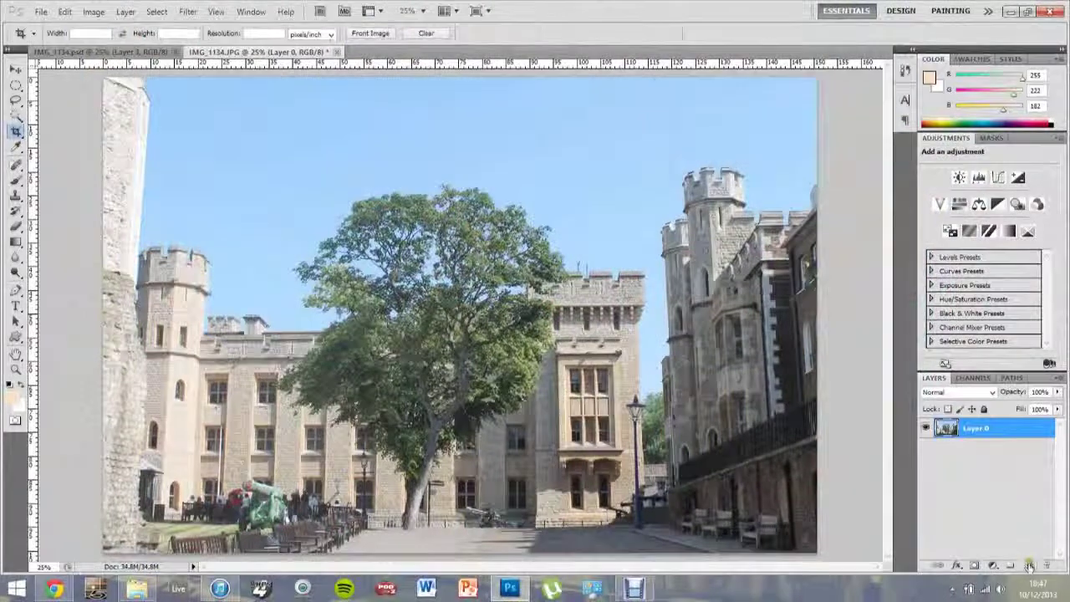
Step: Add a new layer filled with pale peach (255, 214, 181) in Multiply blend mode
click(1030, 566)
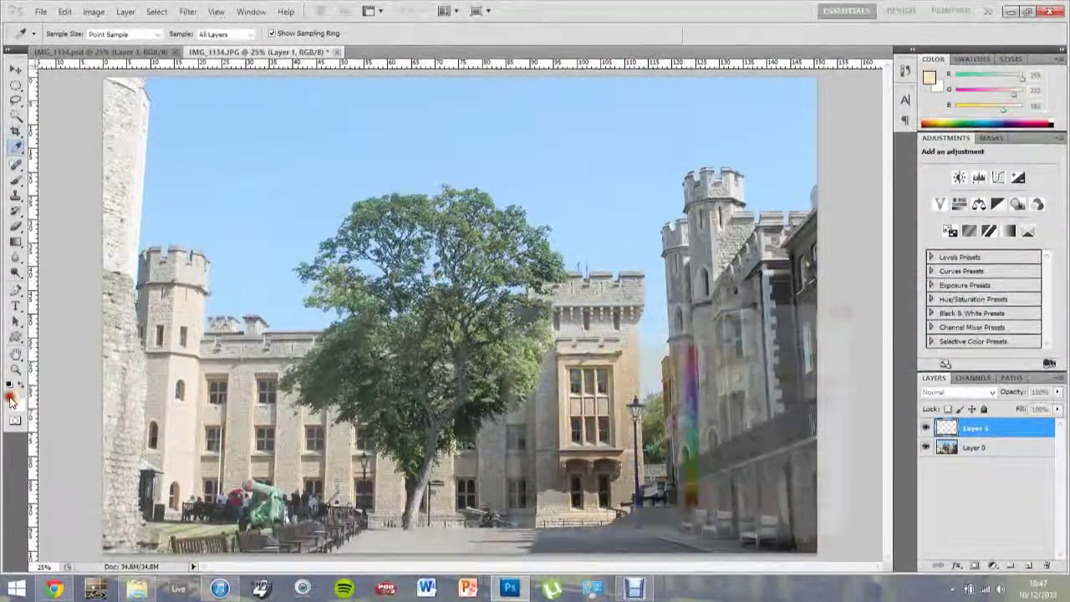
click(10, 402)
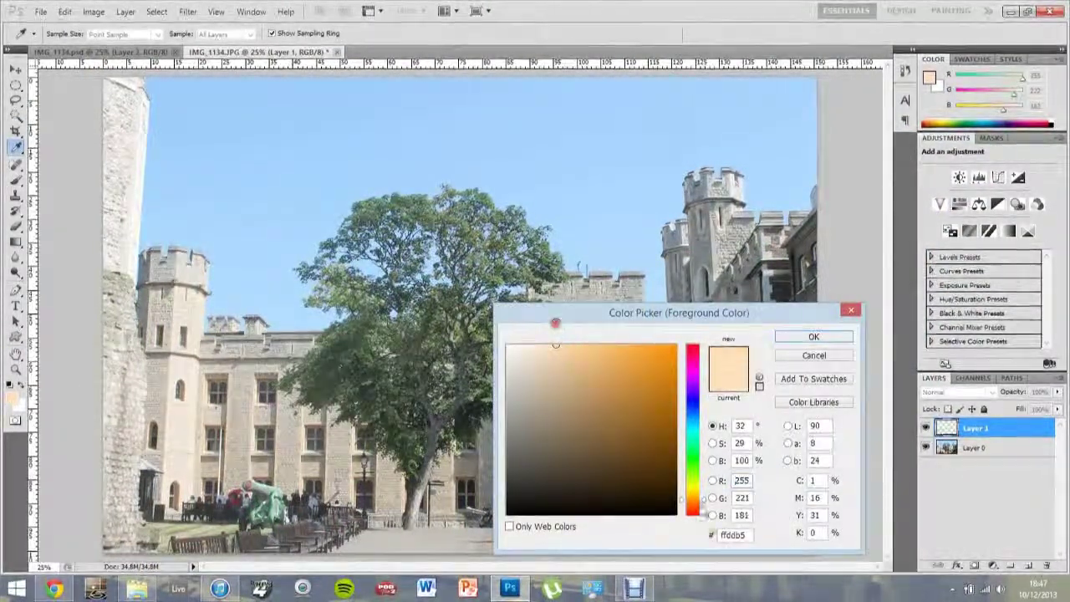
drag(693, 501, 695, 508)
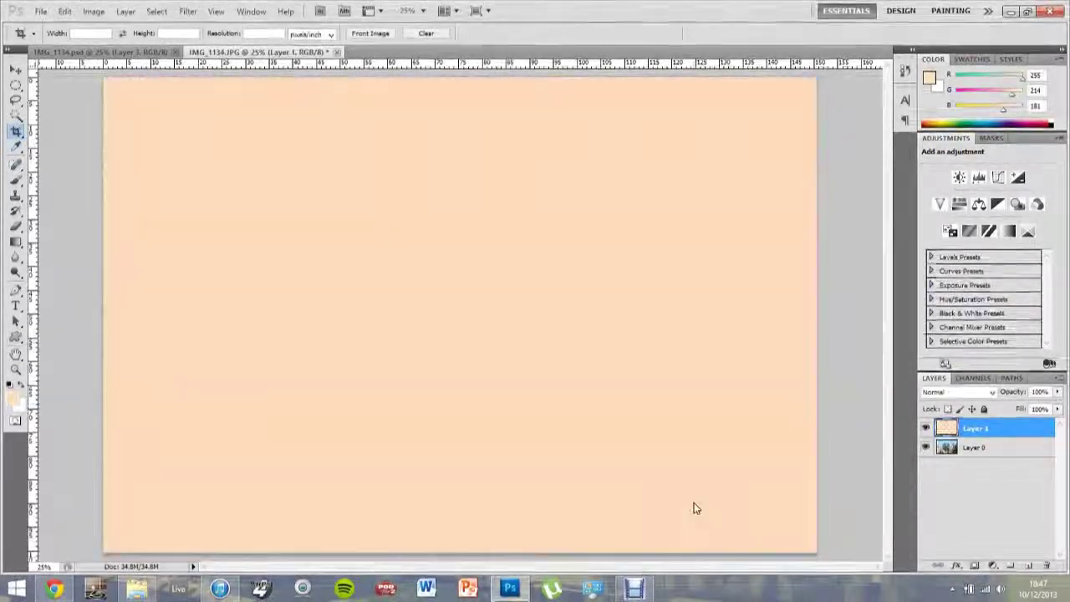
click(959, 392)
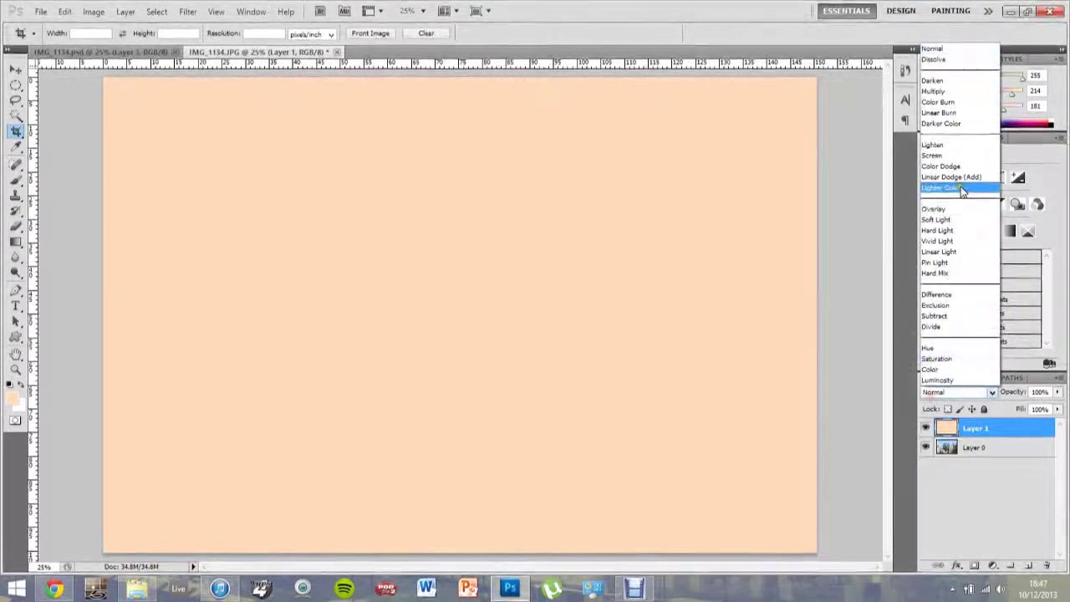
click(943, 89)
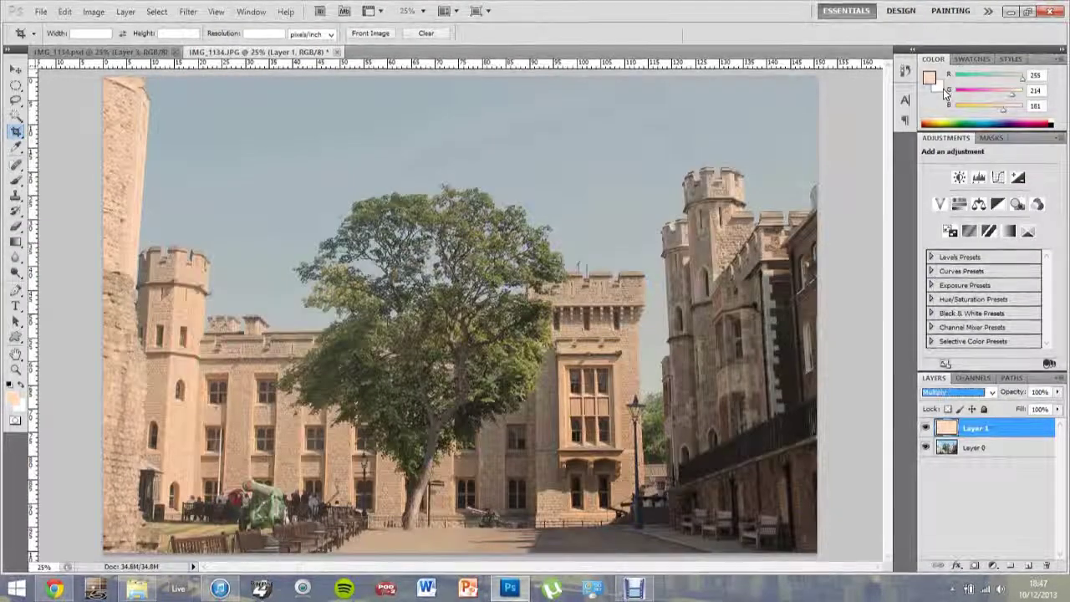
Step: Select Layer 0 and apply Brightness/Contrast with brightness 6 and contrast 33
click(975, 447)
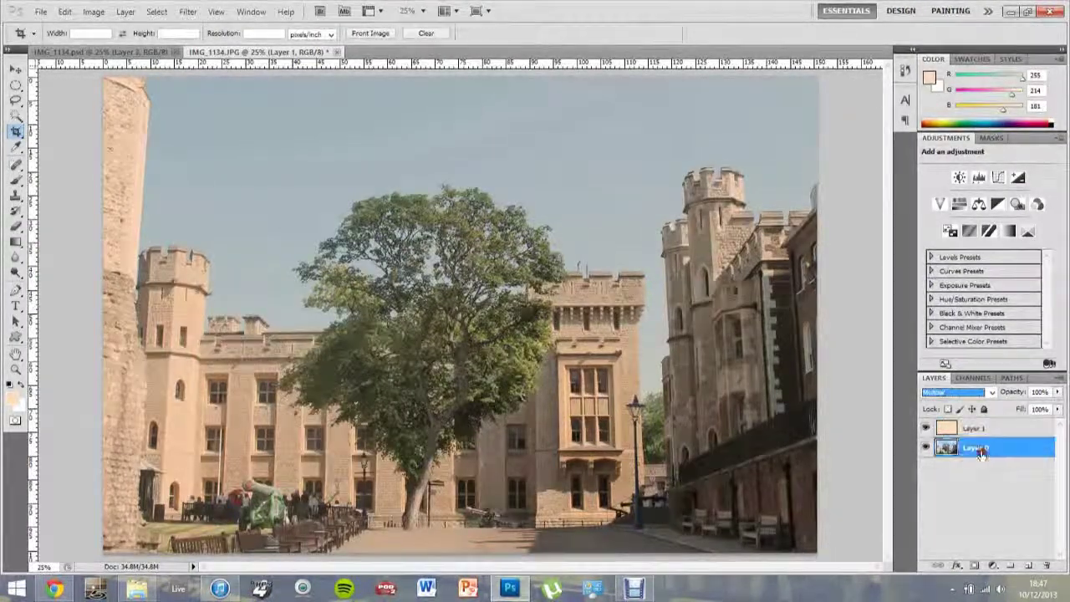
click(93, 11)
mouse_move(115, 45)
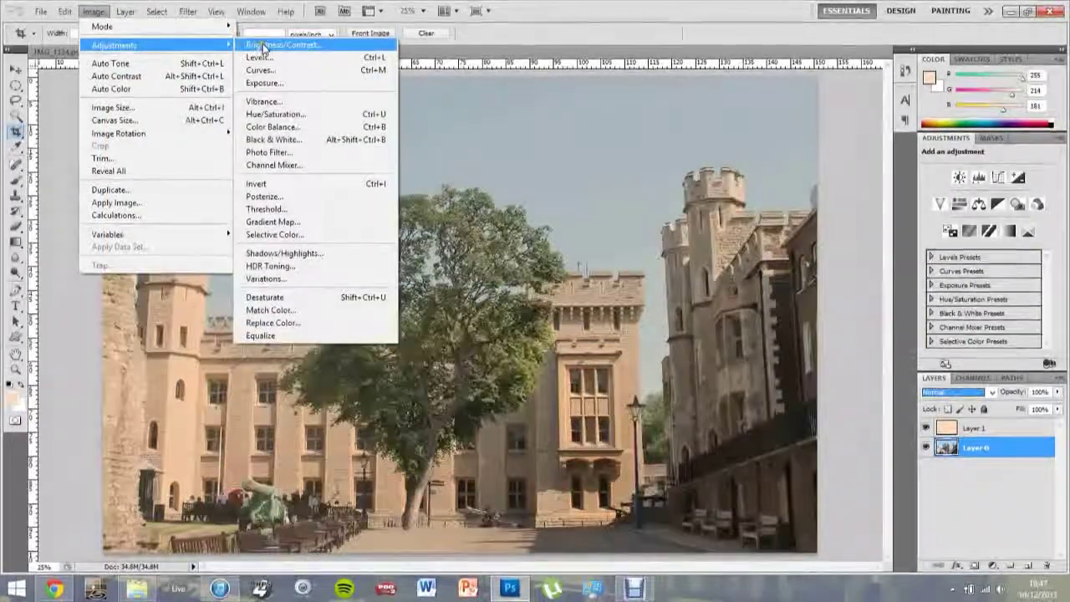
click(280, 45)
text(6)
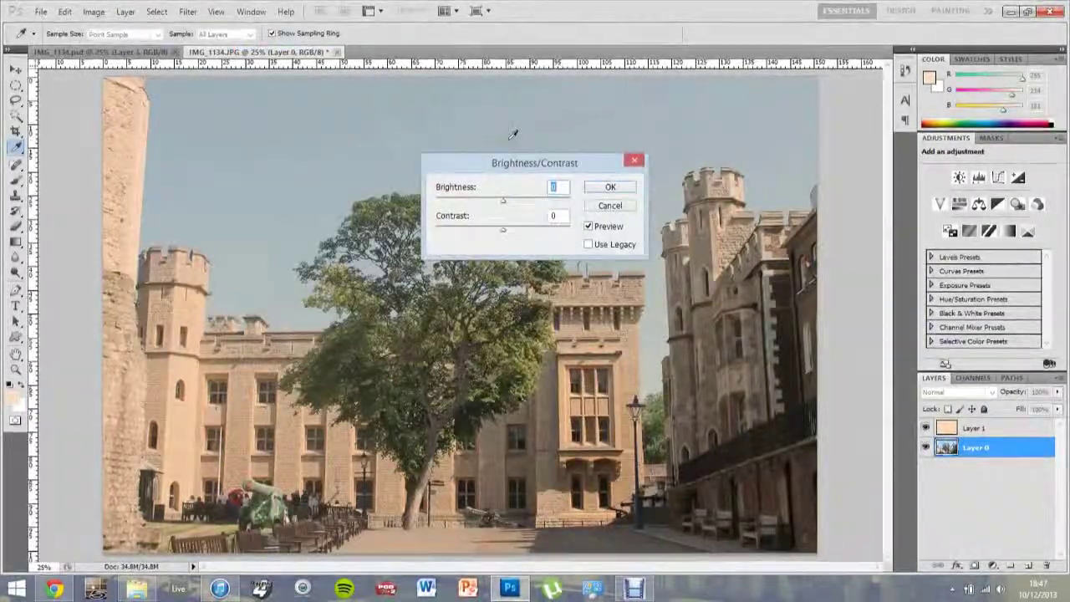
key(Tab)
text(33)
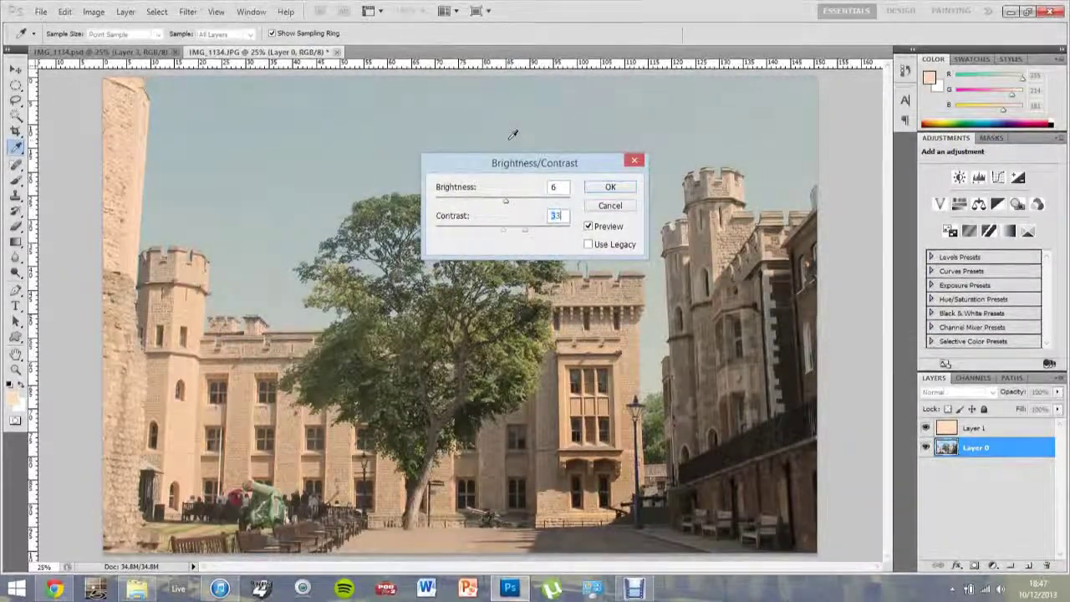
key(Return)
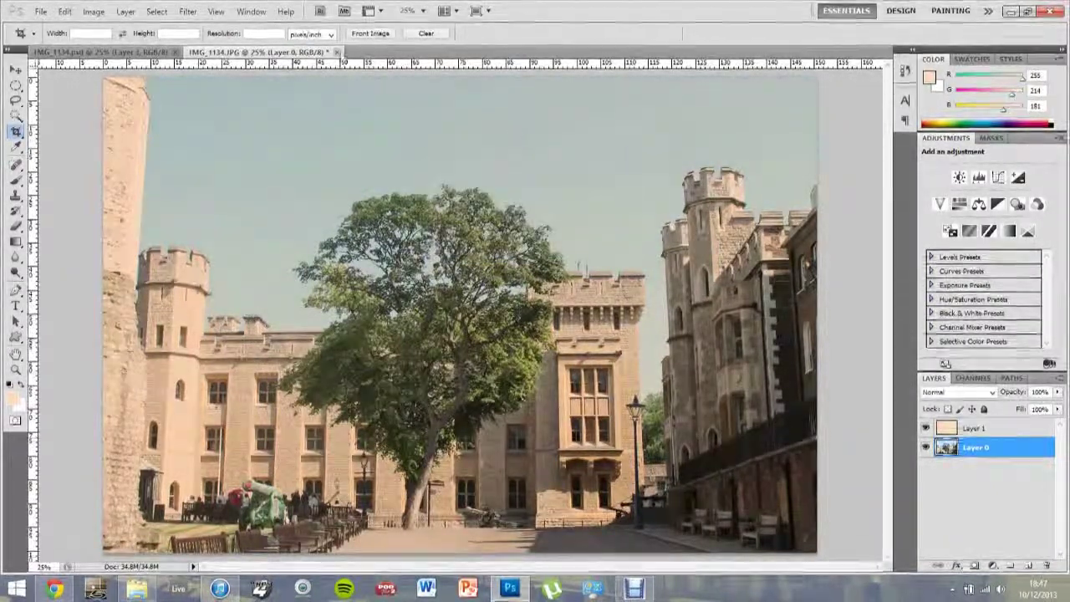
Step: In a Curves adjustment, pull the Green channel curve down through the shadows and midtones
click(93, 12)
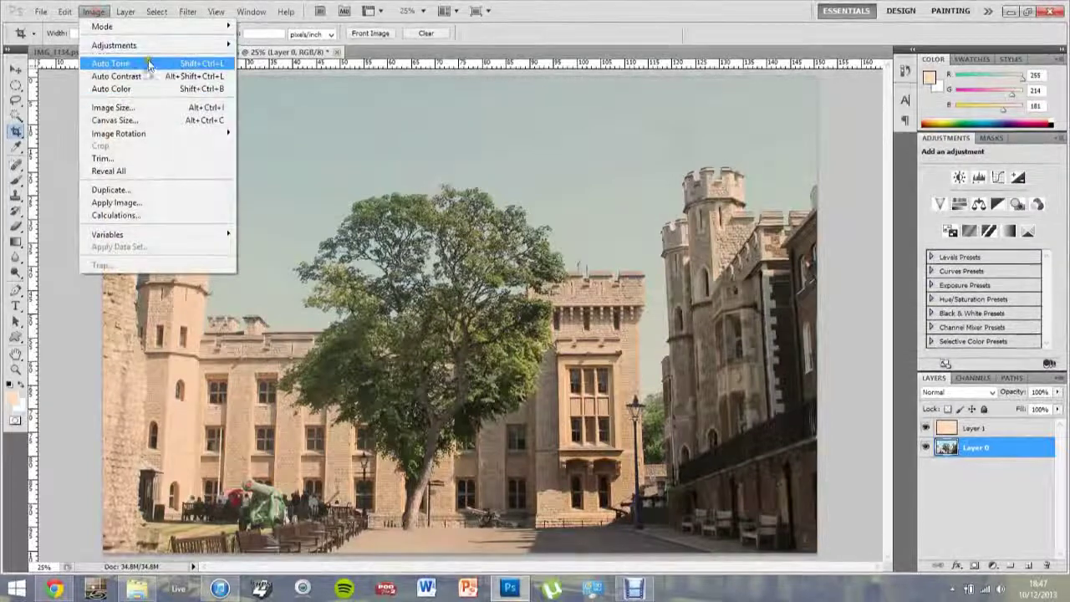
mouse_move(114, 46)
click(278, 70)
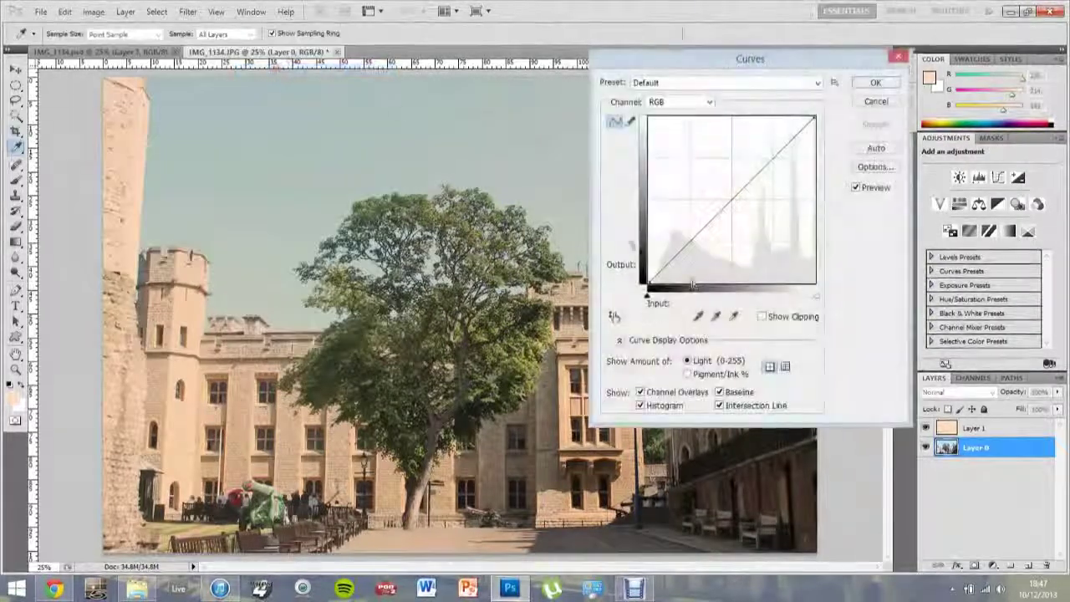
click(679, 102)
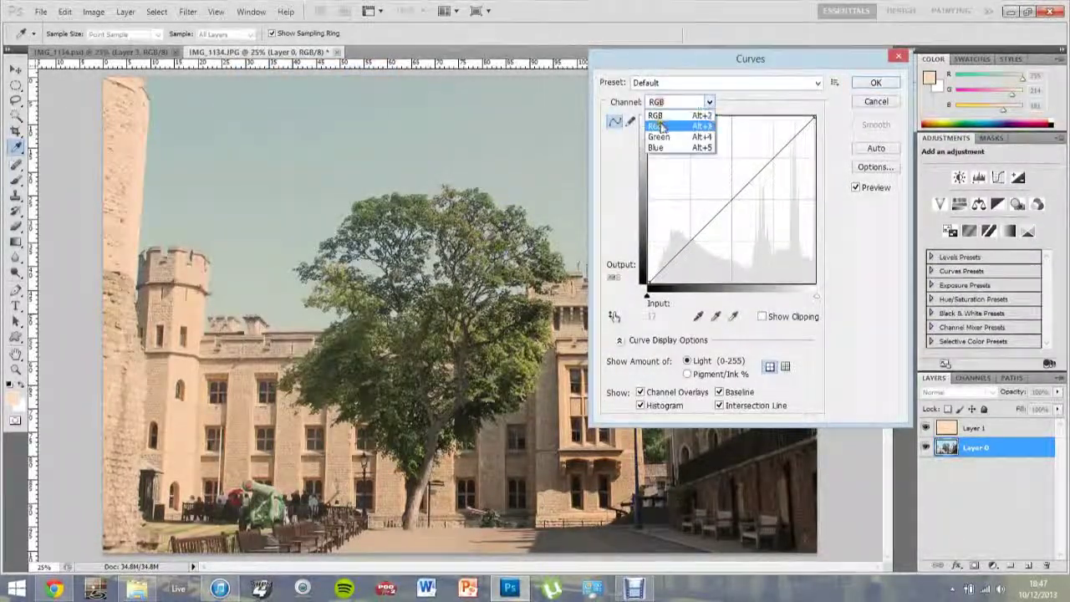
click(660, 129)
drag(650, 283, 701, 270)
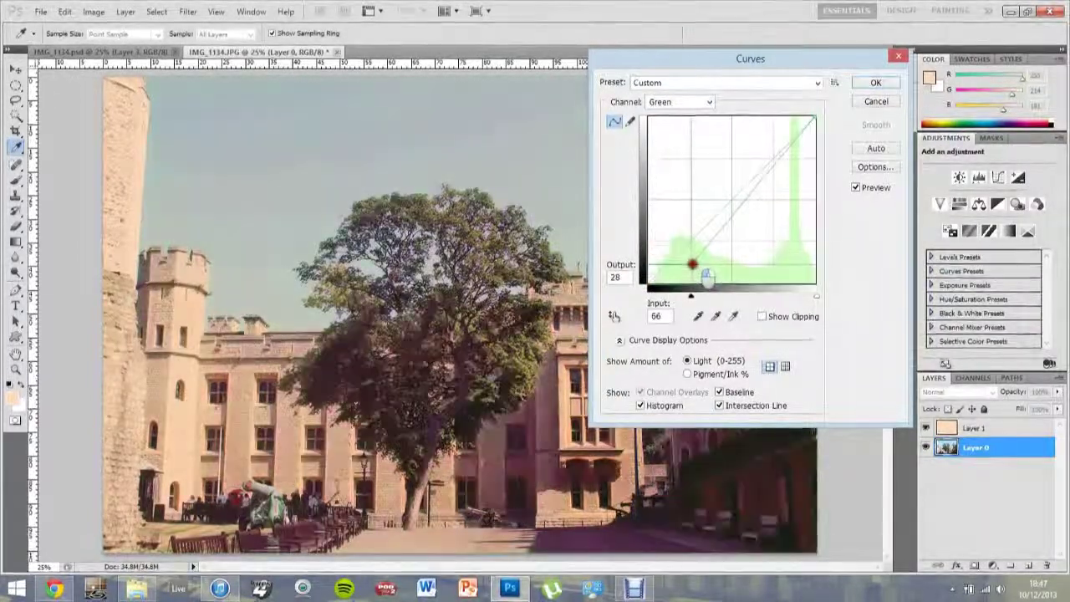
mouse_move(703, 276)
mouse_down()
mouse_move(729, 251)
mouse_move(733, 276)
mouse_move(677, 274)
mouse_up()
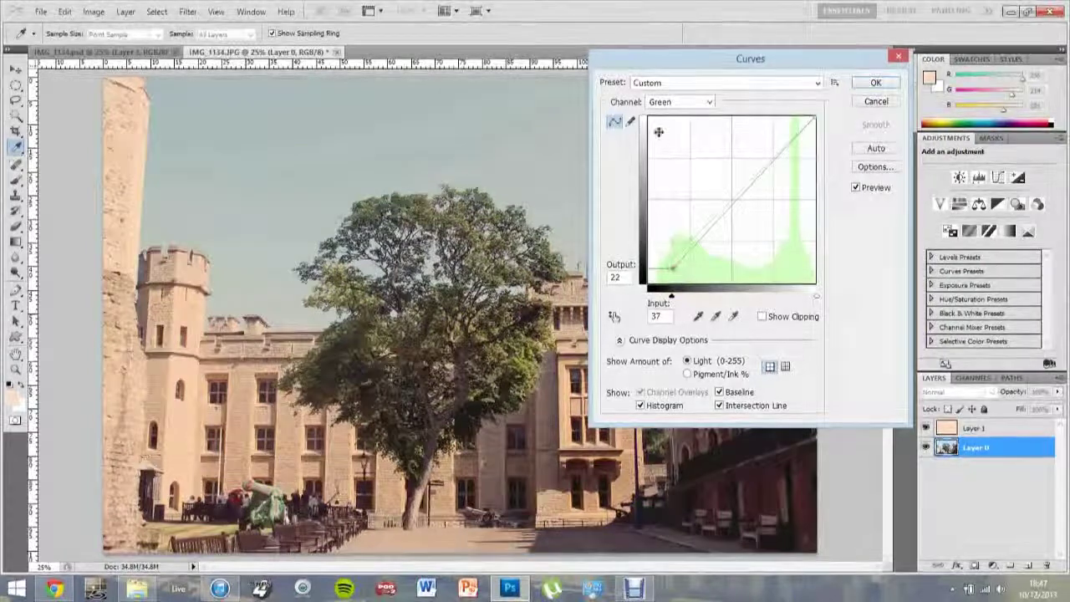
Step: Lower the Red channel curve (input 89, output 50) and apply the Curves adjustment
click(673, 104)
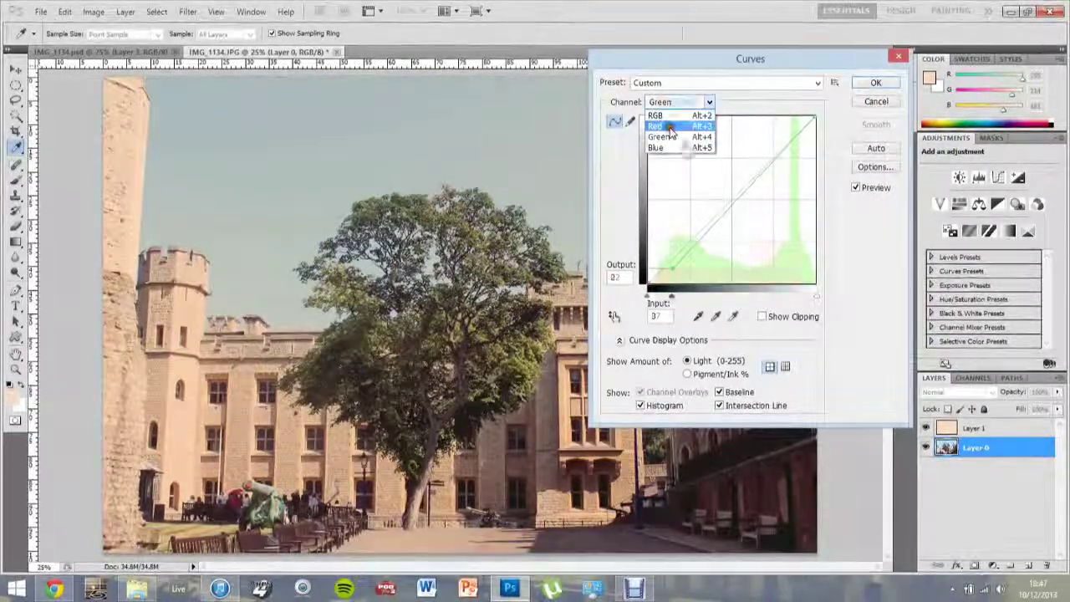
click(660, 126)
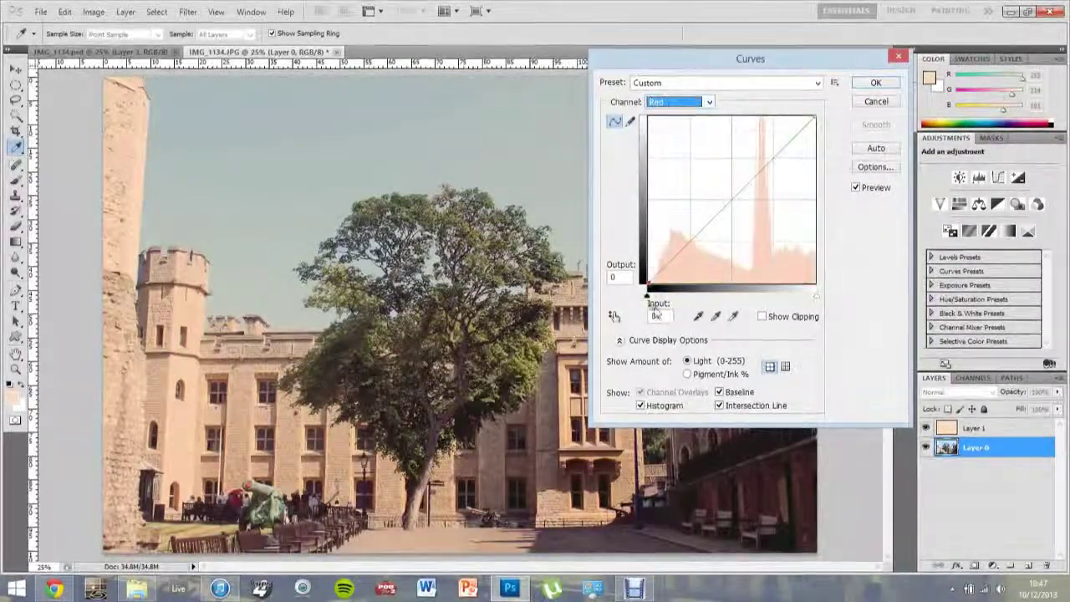
click(669, 102)
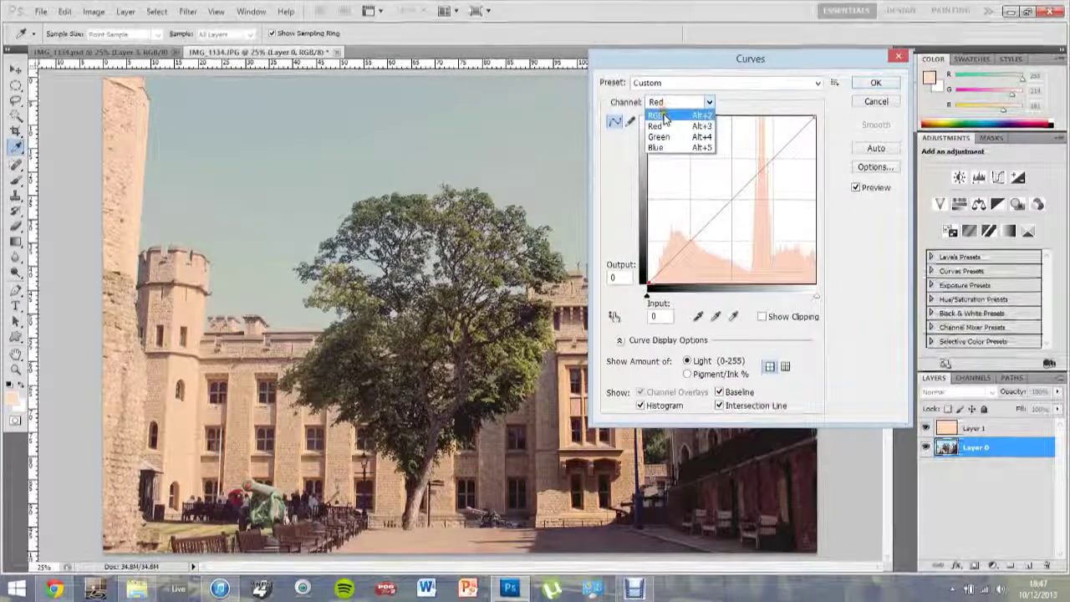
click(657, 126)
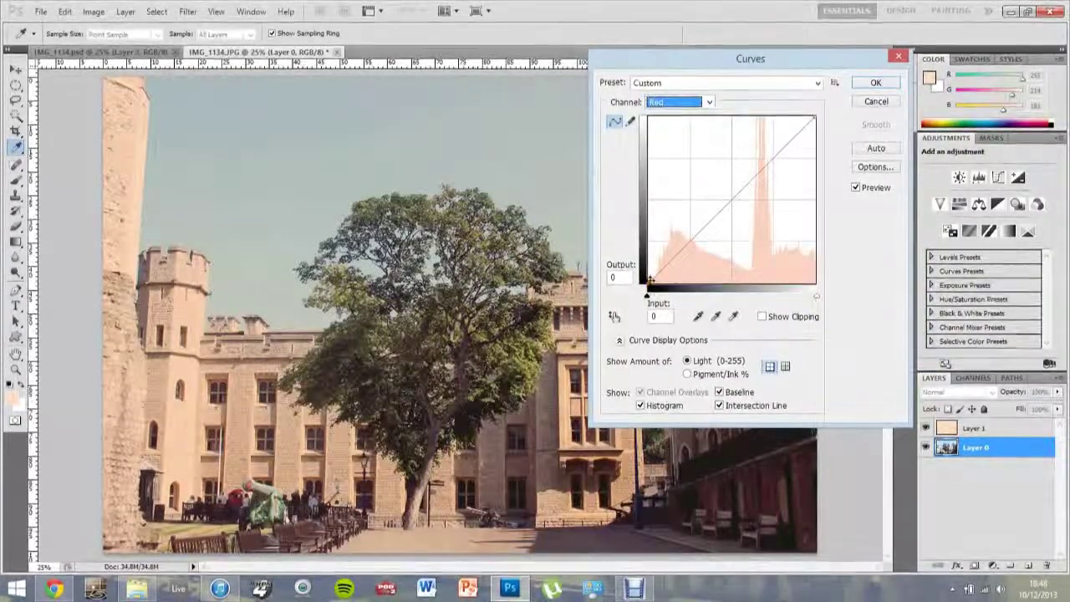
mouse_move(666, 271)
mouse_down()
mouse_move(722, 270)
mouse_move(707, 248)
mouse_up()
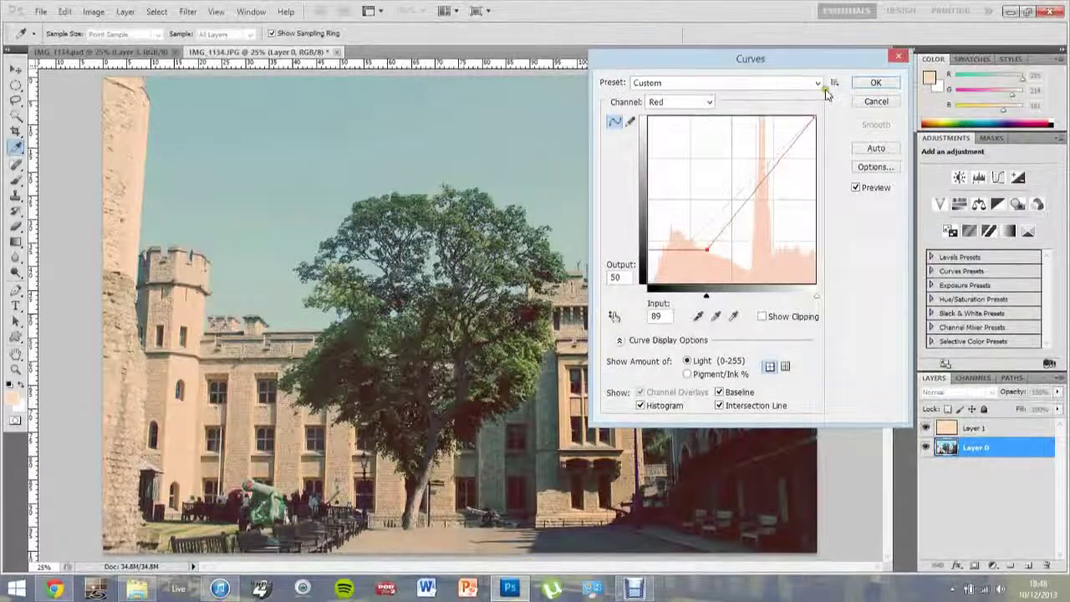
click(869, 84)
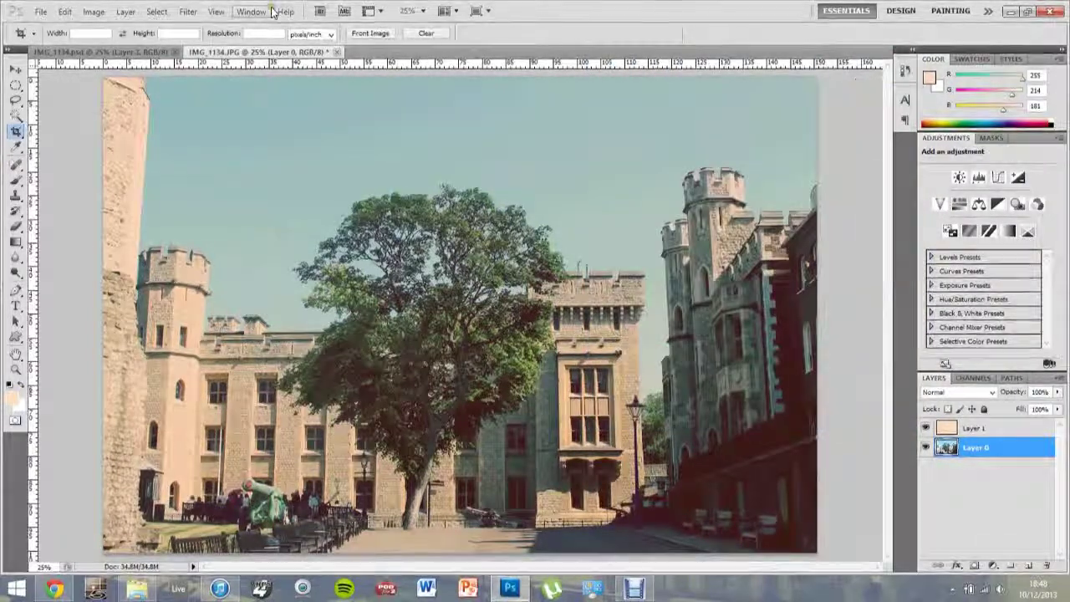
Step: Apply a second Brightness/Contrast with brightness 3 and contrast set near zero
click(94, 12)
mouse_move(114, 45)
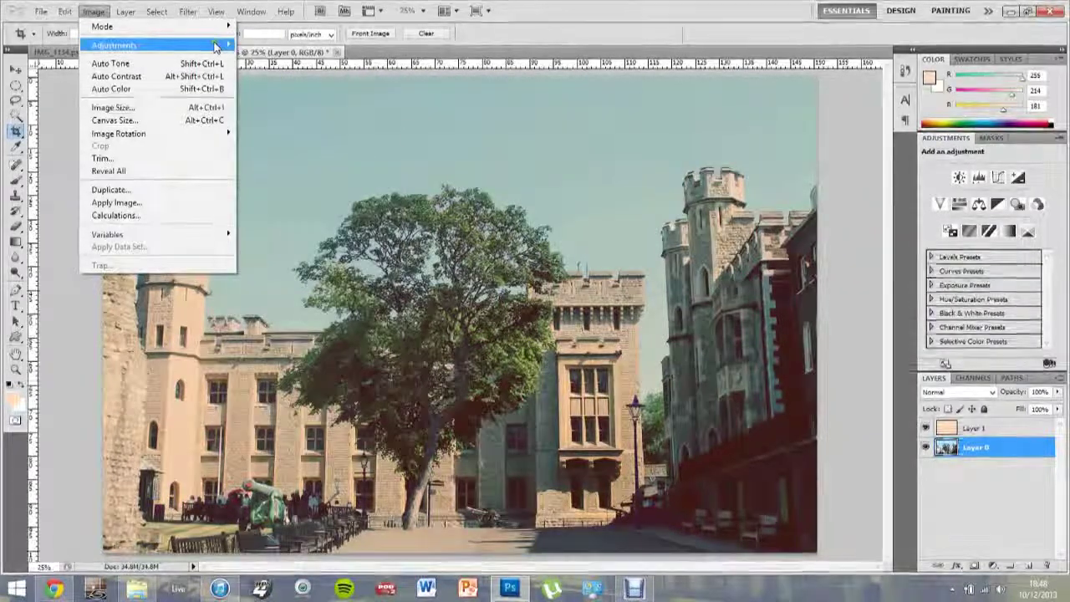
click(261, 47)
text(3)
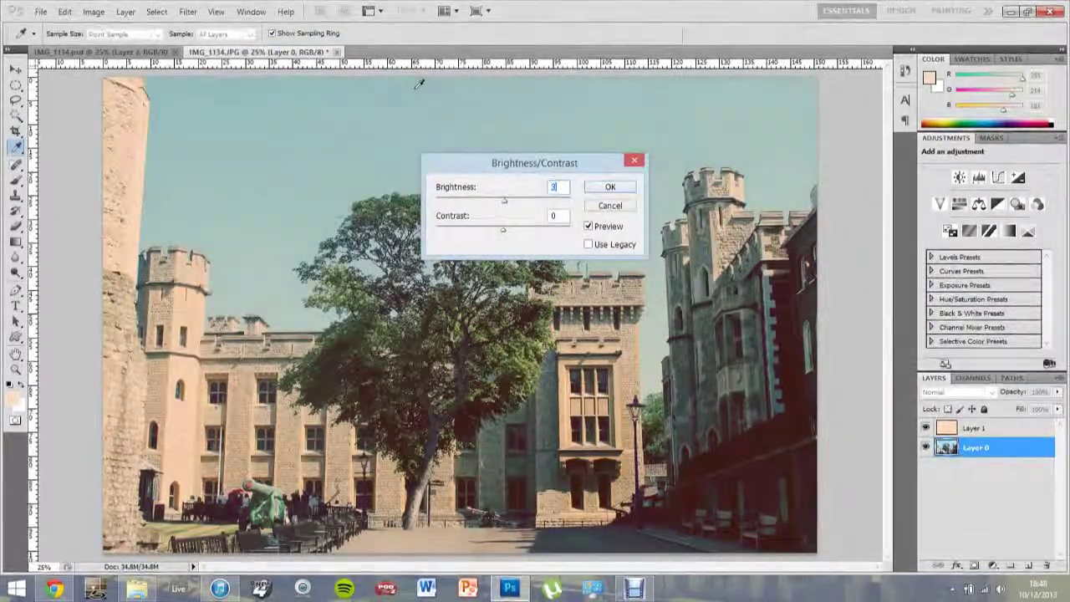
key(Tab)
text(23)
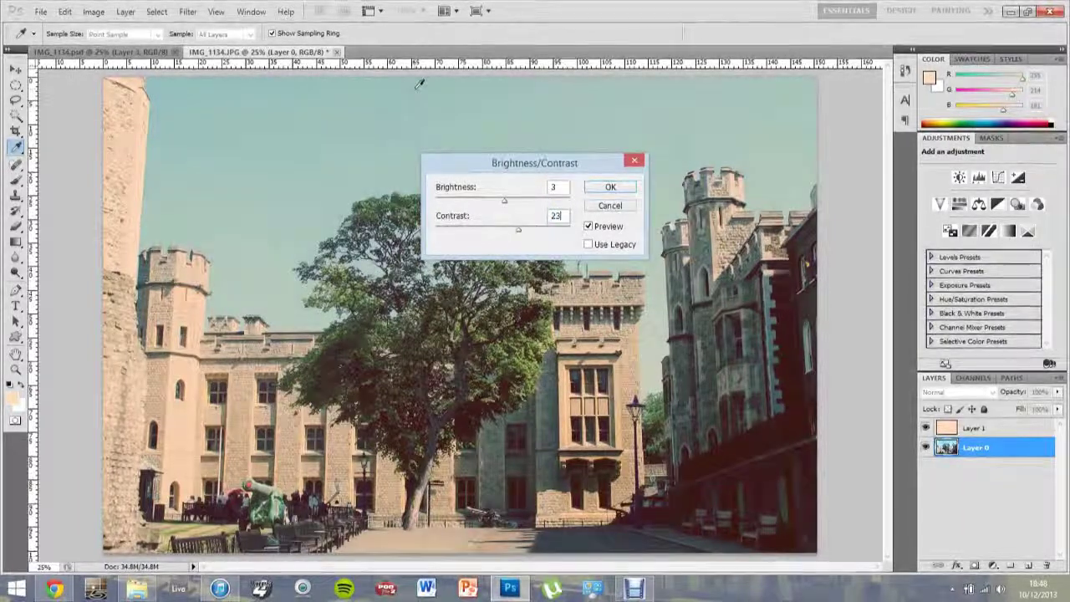
key(BackSpace)
key(BackSpace)
key(Down)
key(Down)
key(Down)
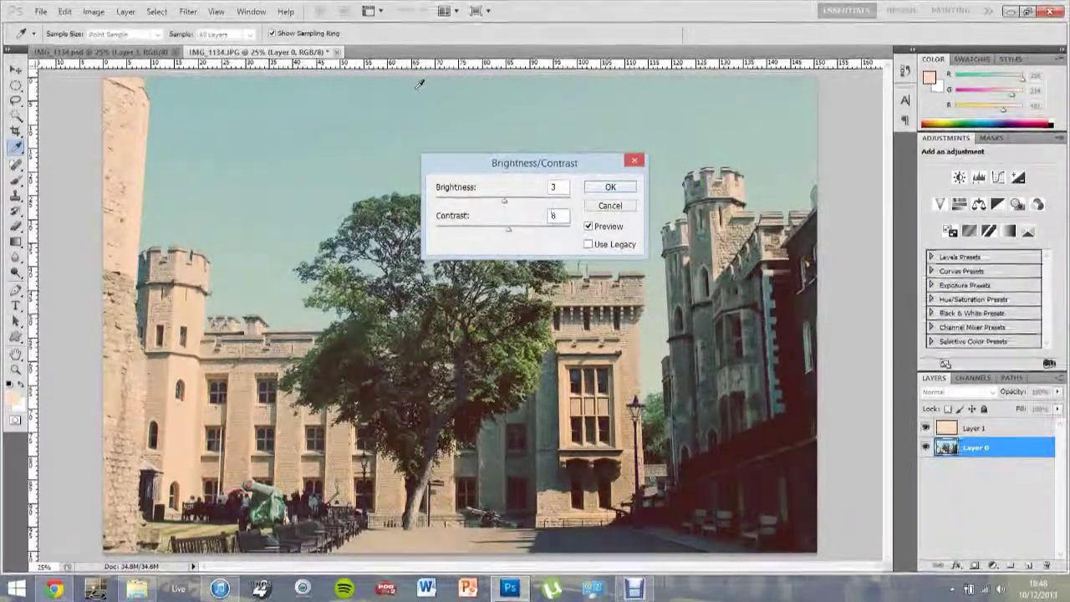
key(Down)
key(Down)
key(Down)
key(Down)
key(Down)
key(Down)
key(BackSpace)
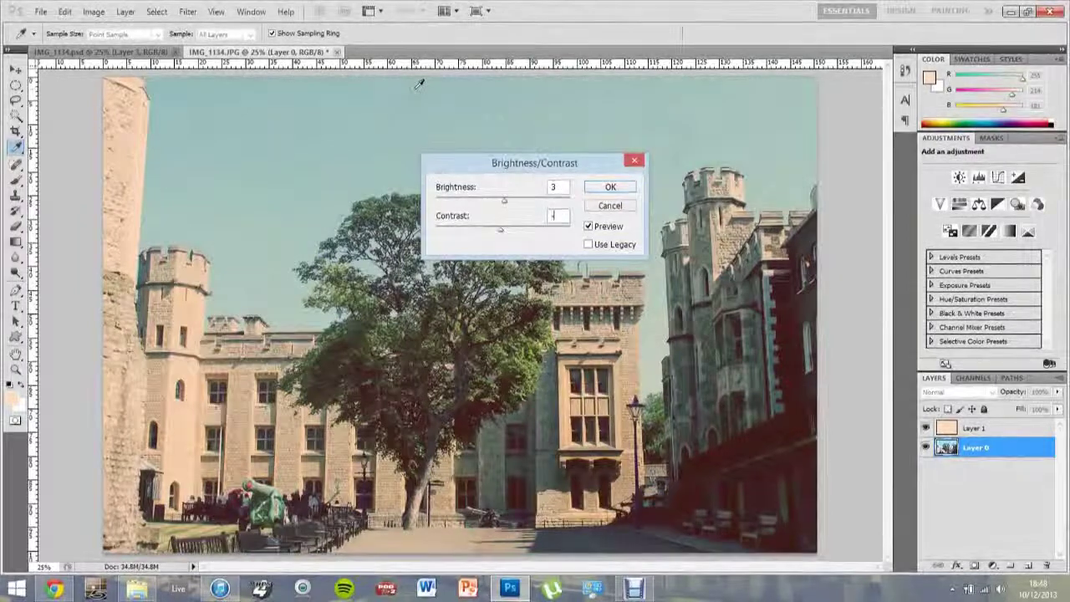
key(Return)
Step: In a new Curves adjustment, lift the Red channel's shadow point
key(c)
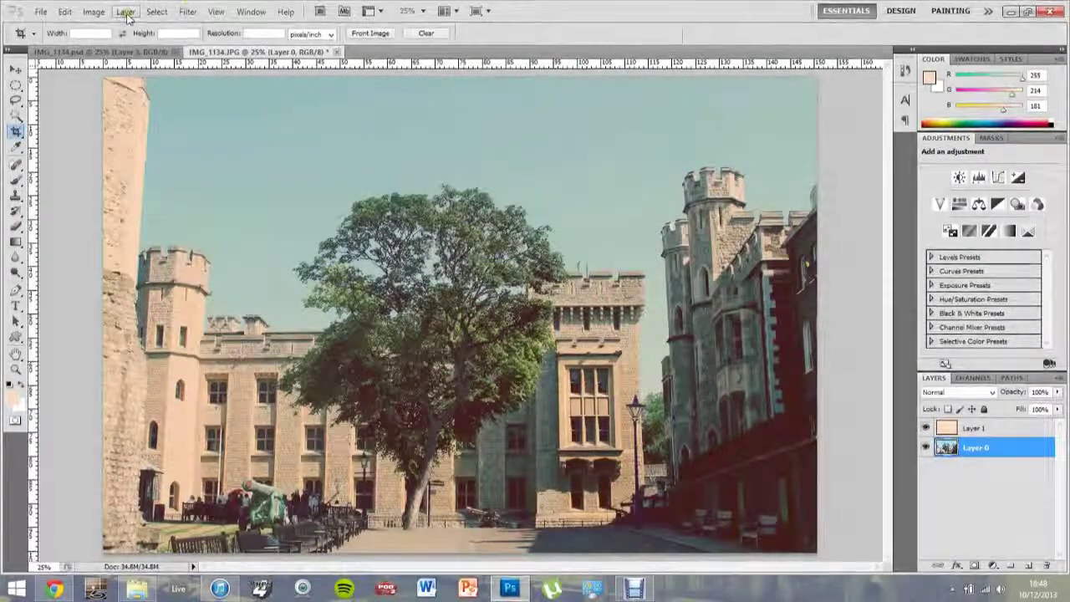
click(93, 11)
mouse_move(115, 45)
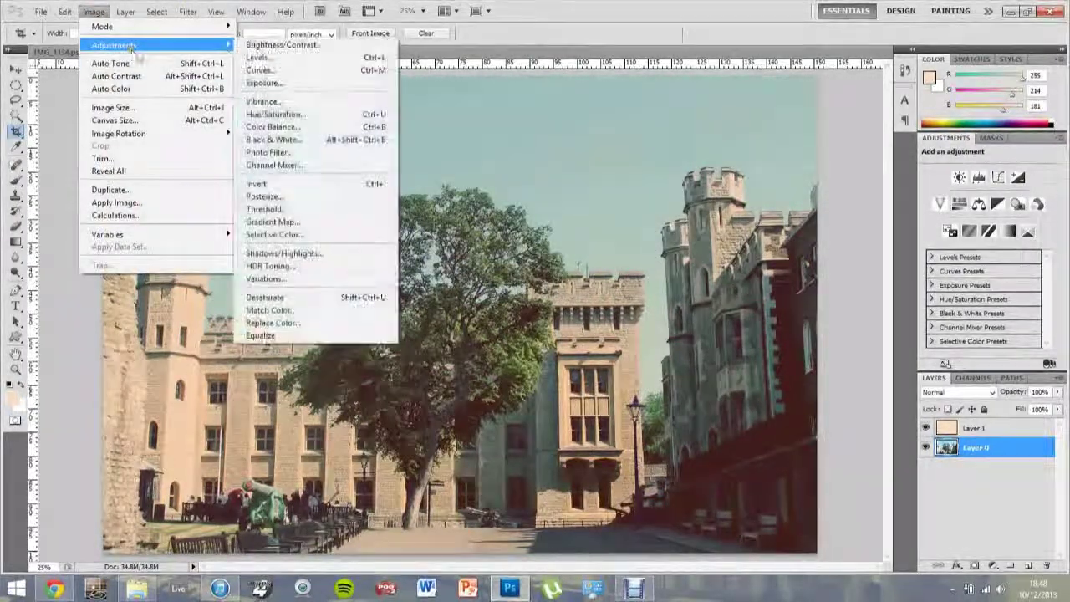
click(288, 71)
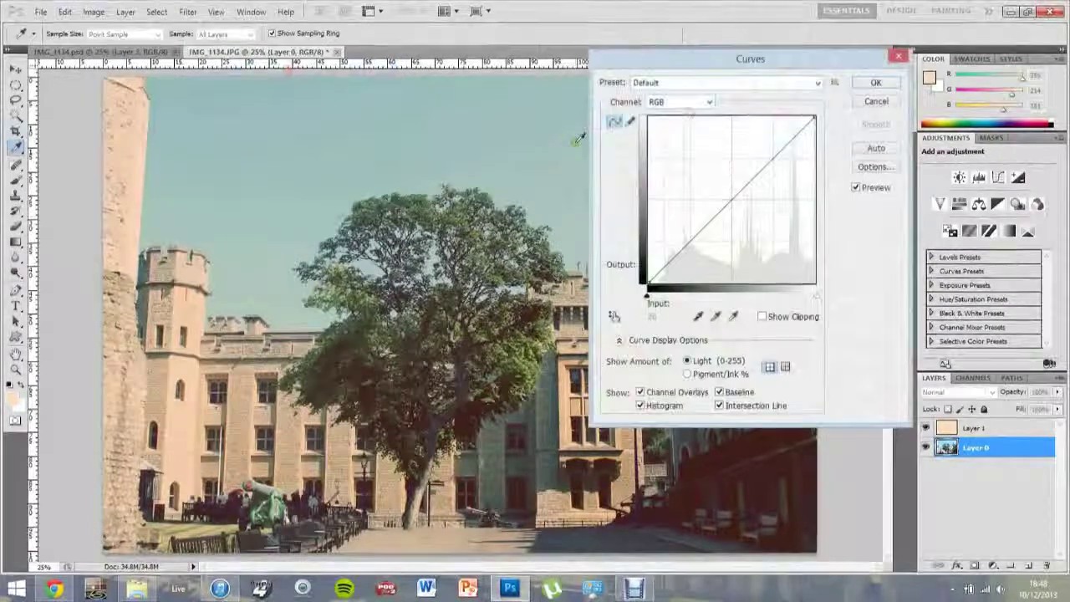
click(684, 102)
click(677, 128)
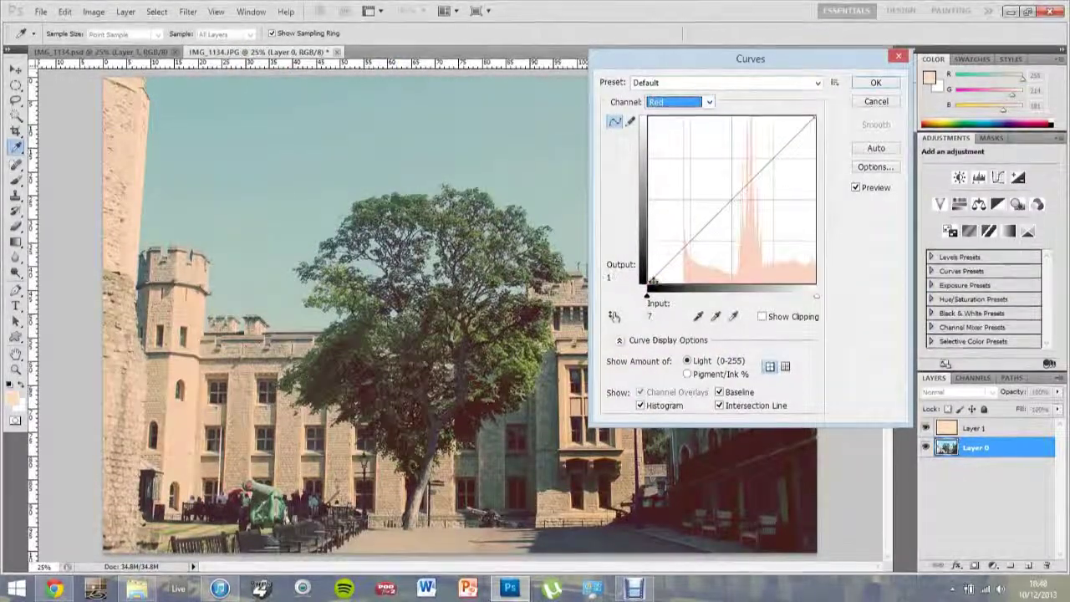
mouse_move(694, 273)
mouse_down()
mouse_move(684, 252)
mouse_move(673, 271)
mouse_move(689, 237)
mouse_move(741, 269)
mouse_move(733, 225)
mouse_move(726, 252)
mouse_up()
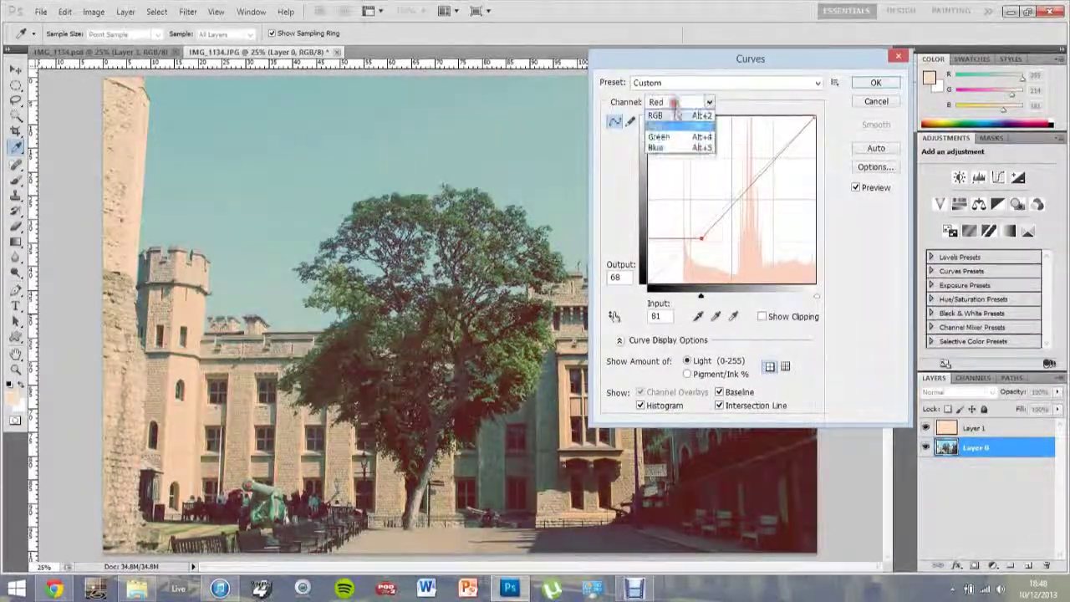
Step: Raise the Green channel shadow point from input 16 to output 39 and apply the curves
click(666, 148)
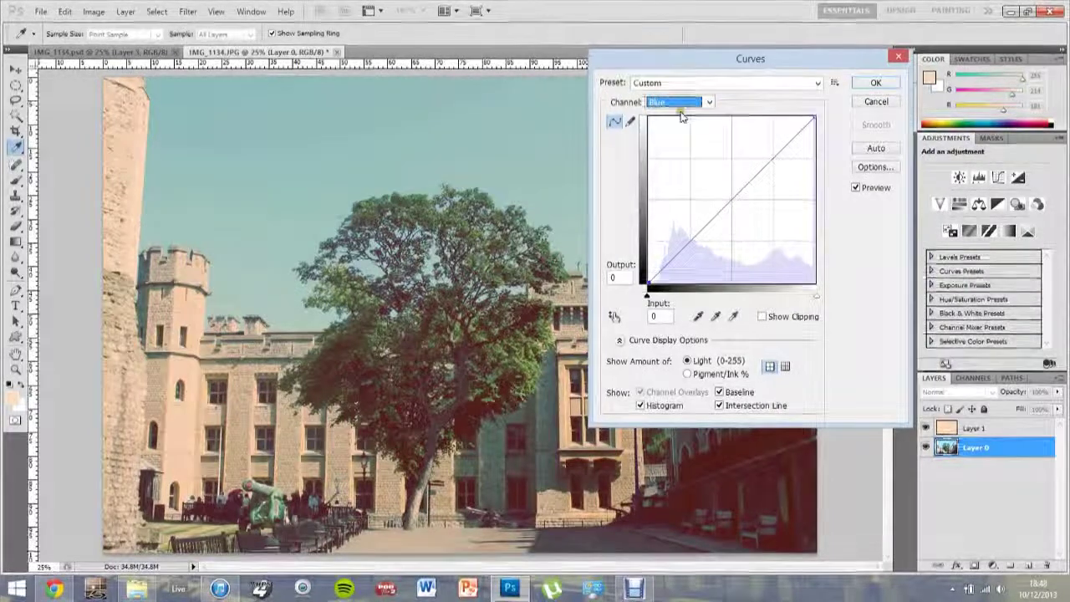
click(683, 104)
click(676, 138)
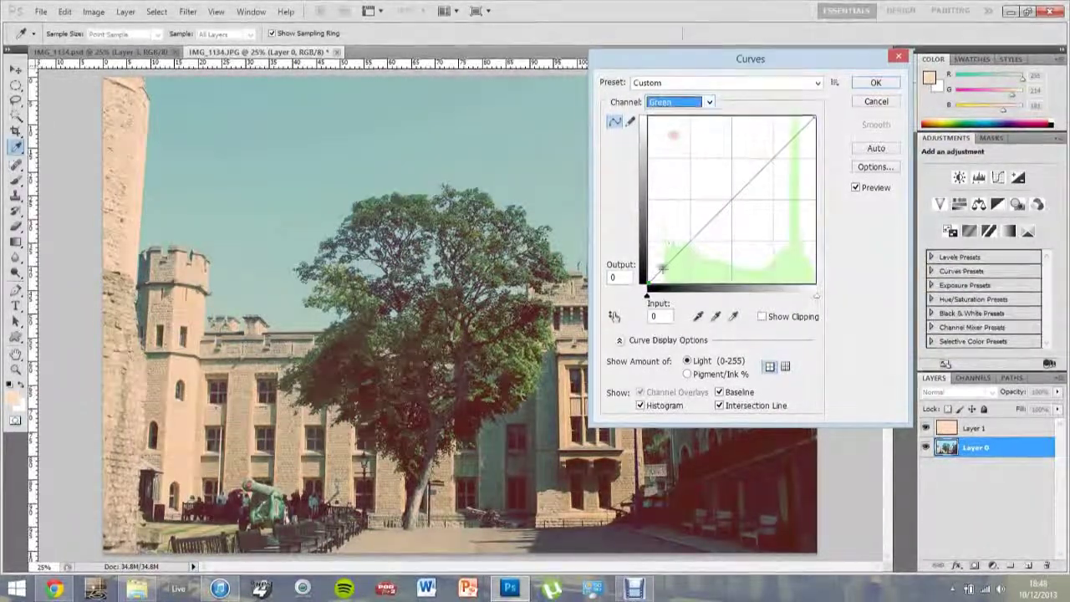
mouse_move(672, 280)
mouse_down()
mouse_move(687, 264)
mouse_move(702, 271)
mouse_move(674, 262)
mouse_move(687, 264)
mouse_up()
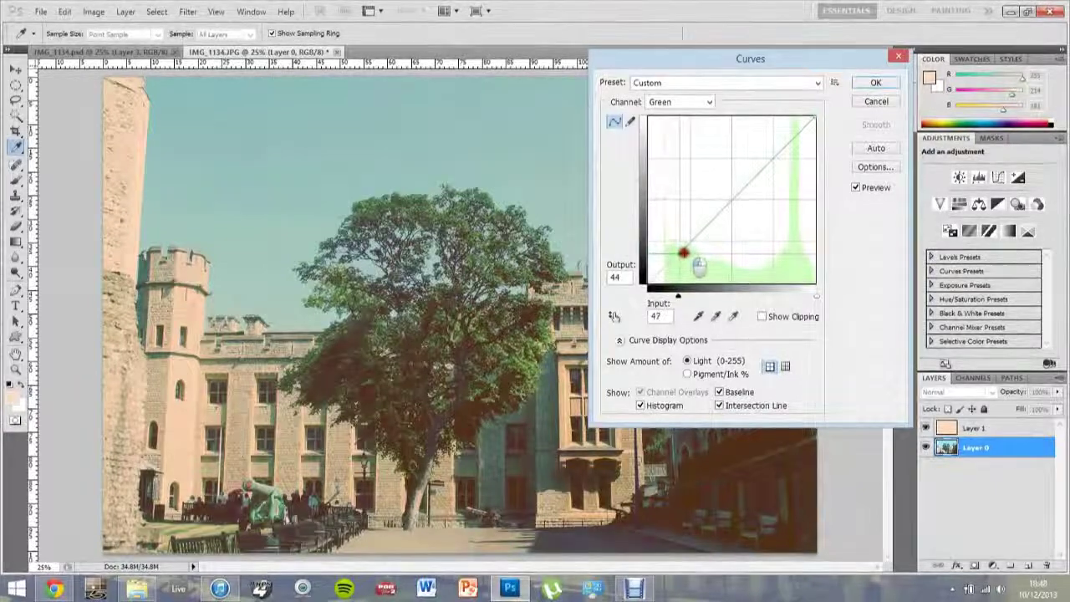
drag(708, 266, 685, 259)
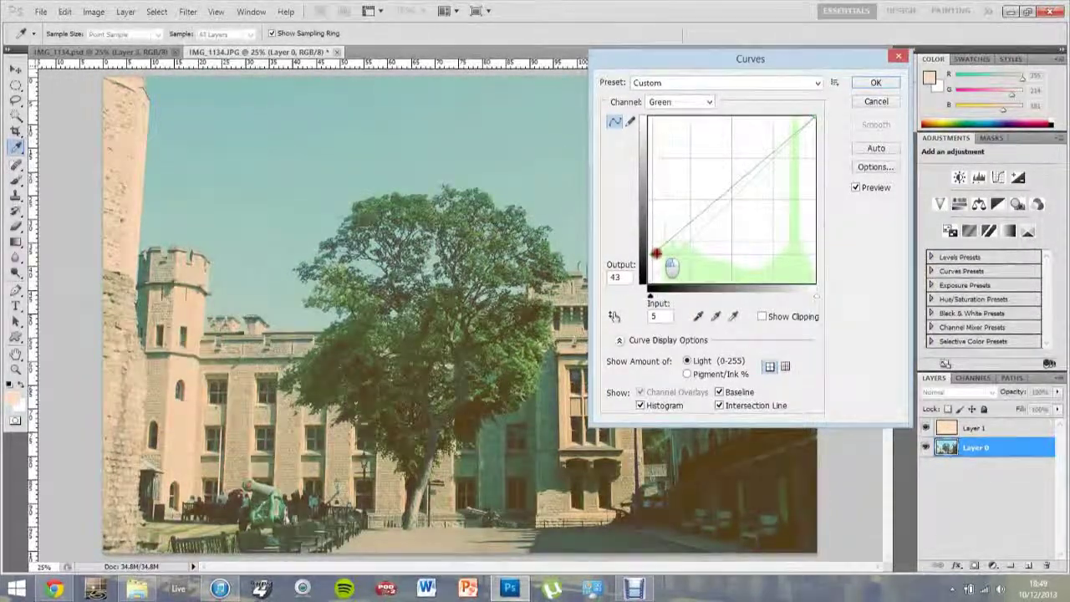
mouse_move(677, 266)
mouse_down()
mouse_move(739, 272)
mouse_move(747, 232)
mouse_move(730, 201)
mouse_move(702, 191)
mouse_move(677, 220)
mouse_move(678, 266)
mouse_move(662, 257)
mouse_up()
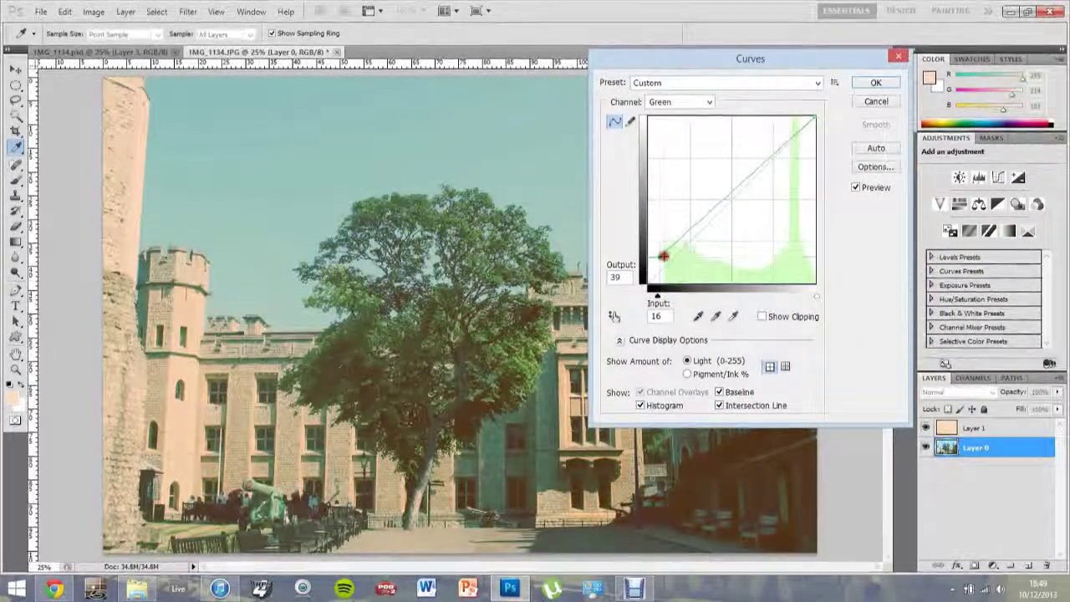
key(Return)
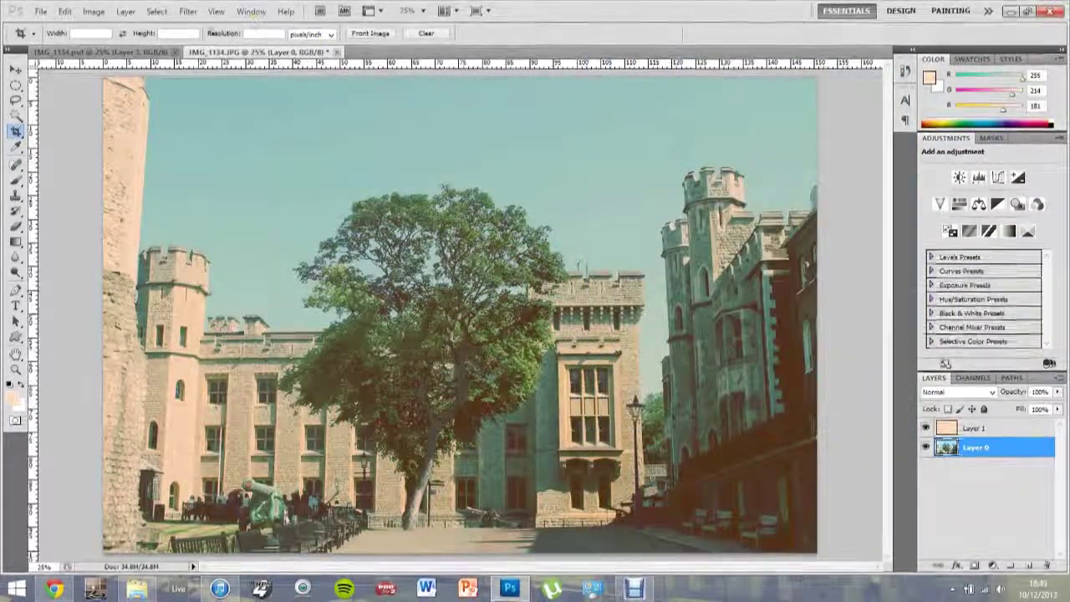
click(94, 12)
mouse_move(114, 45)
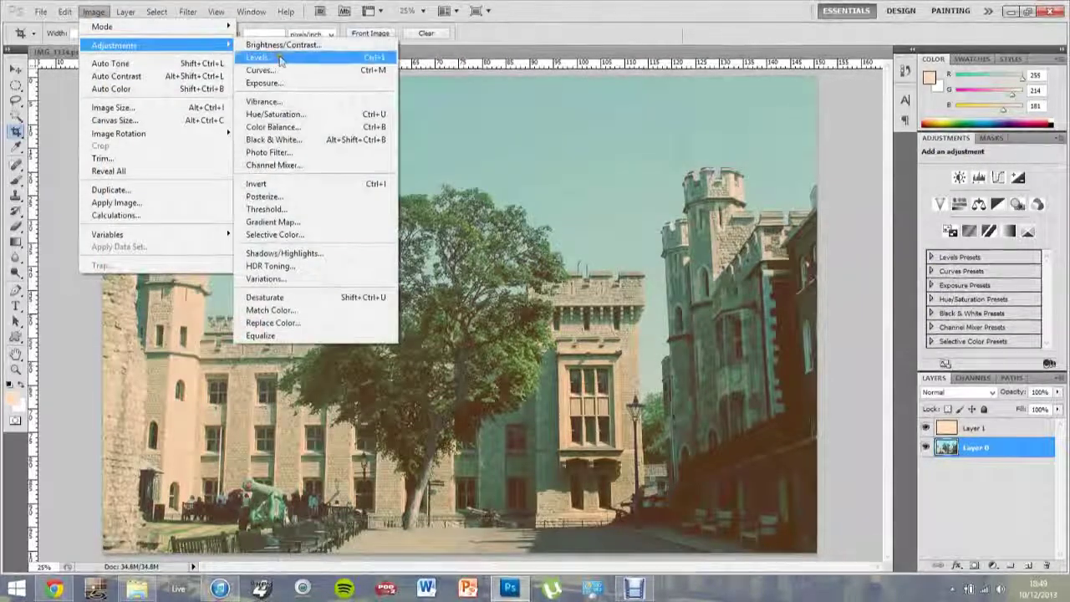
click(278, 81)
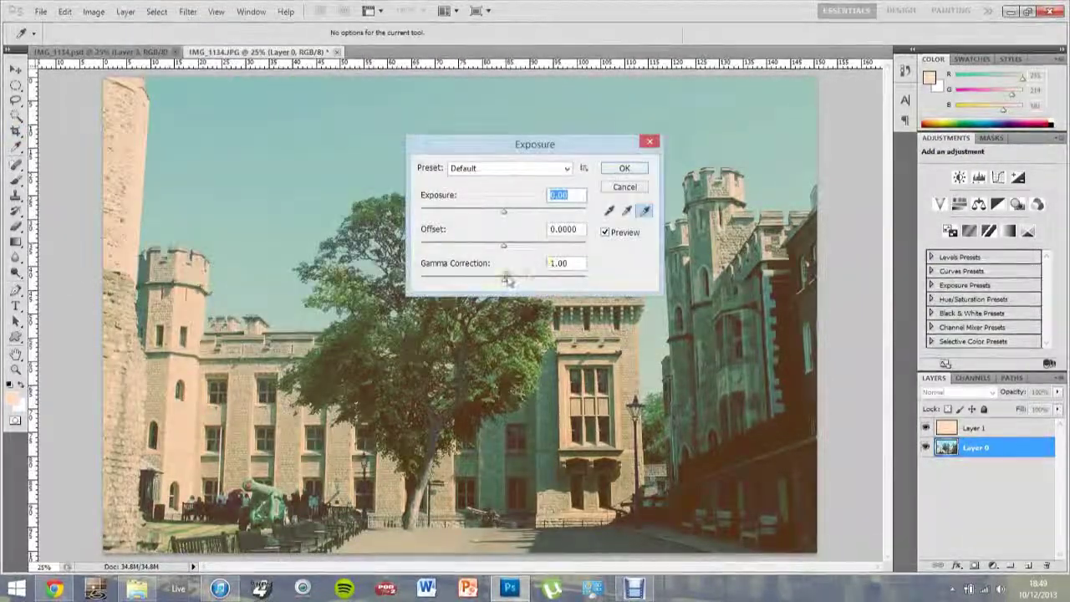
drag(503, 279, 505, 219)
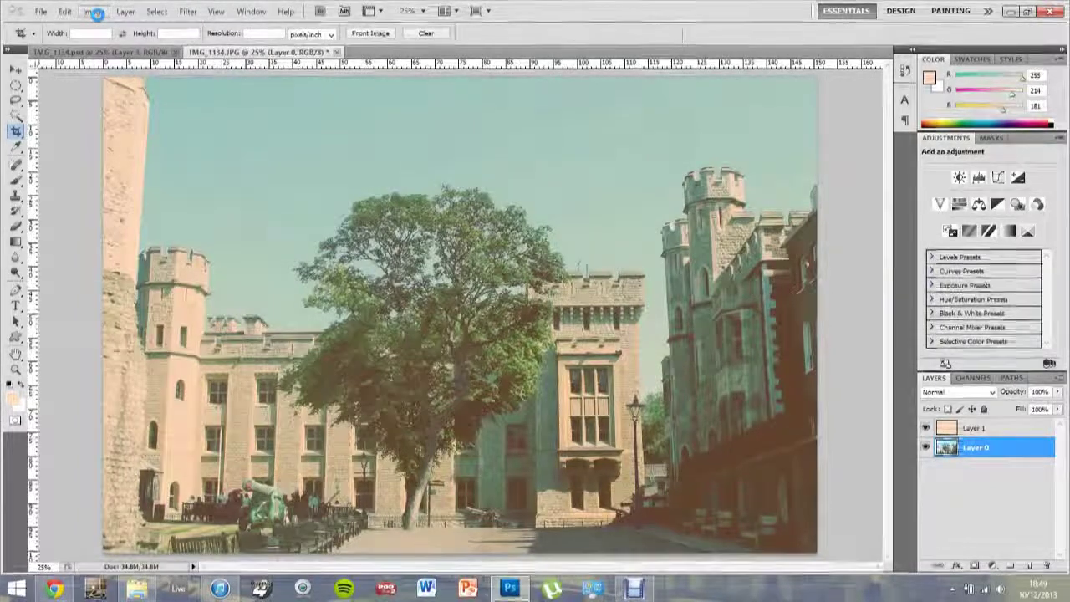
Step: Apply Levels with the white input lowered to 242 and midtones left at 1.00
click(96, 12)
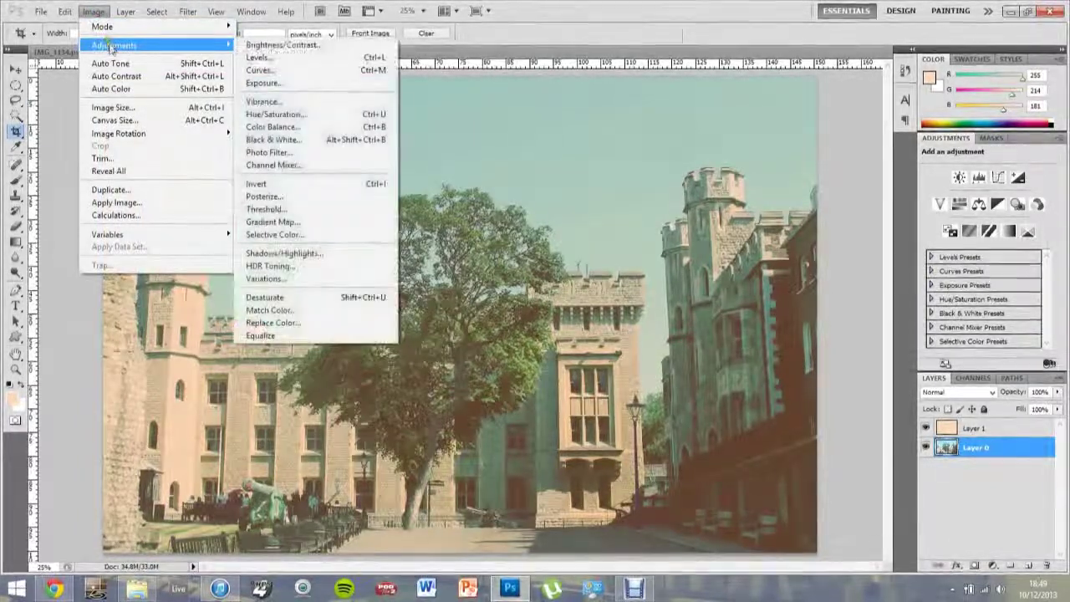
mouse_move(114, 45)
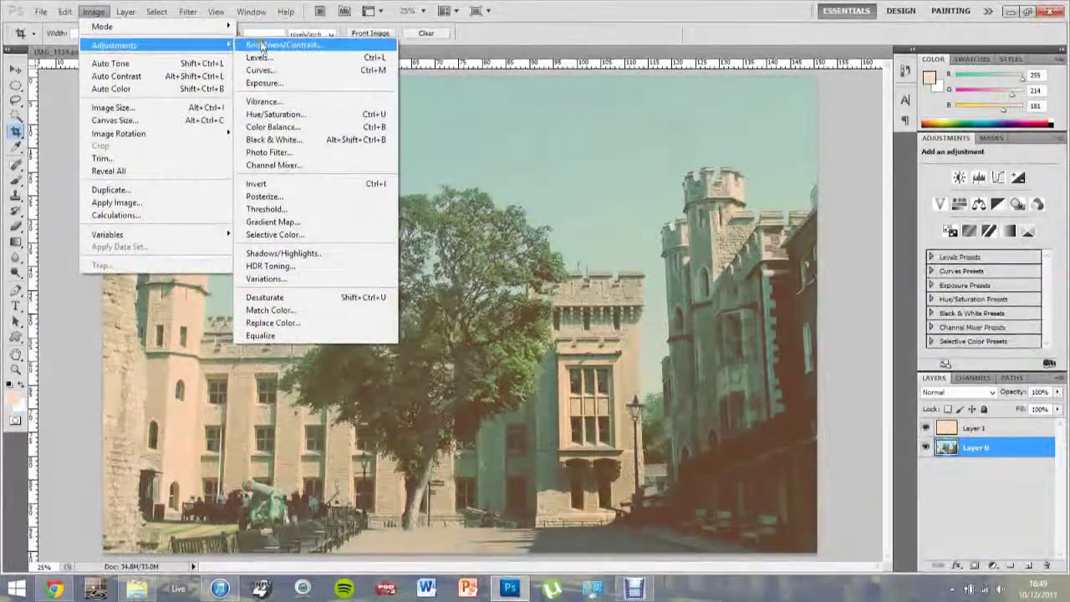
click(262, 58)
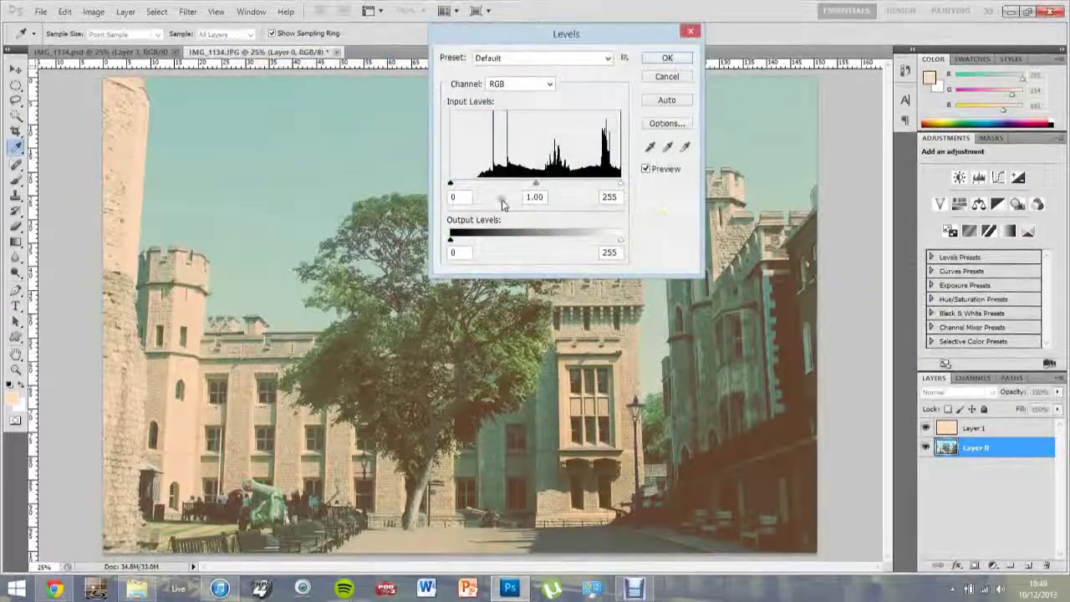
drag(537, 185, 542, 187)
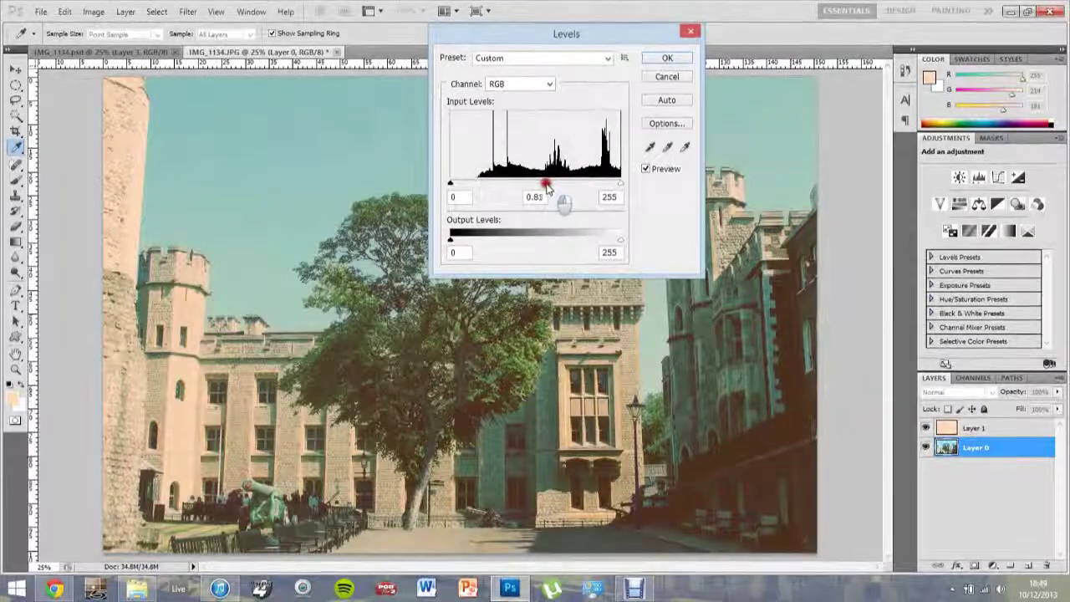
drag(542, 189, 535, 184)
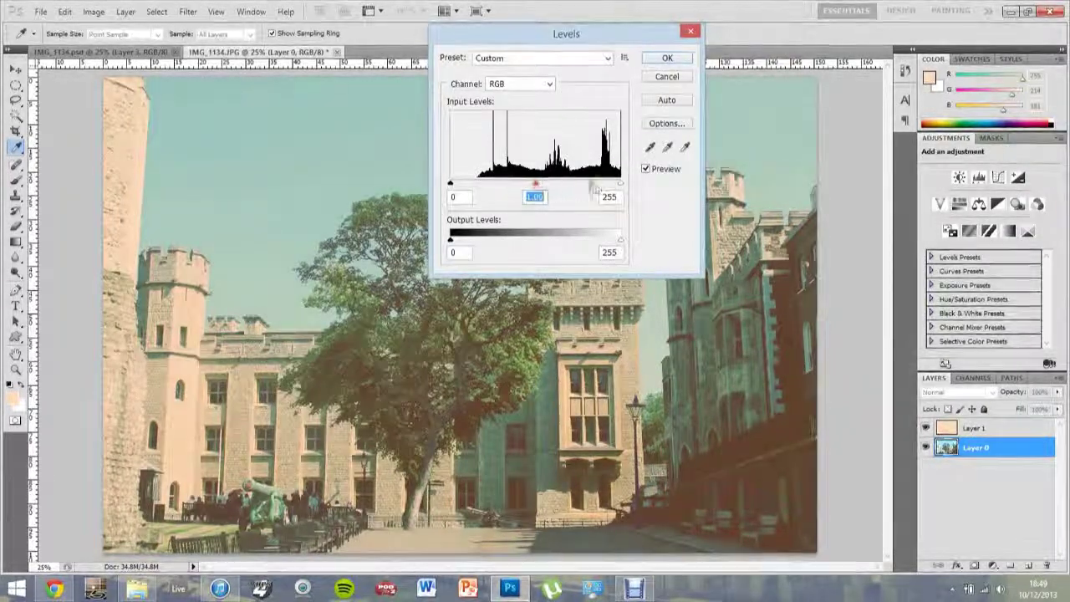
mouse_move(621, 184)
mouse_down()
mouse_move(600, 185)
mouse_move(612, 183)
mouse_up()
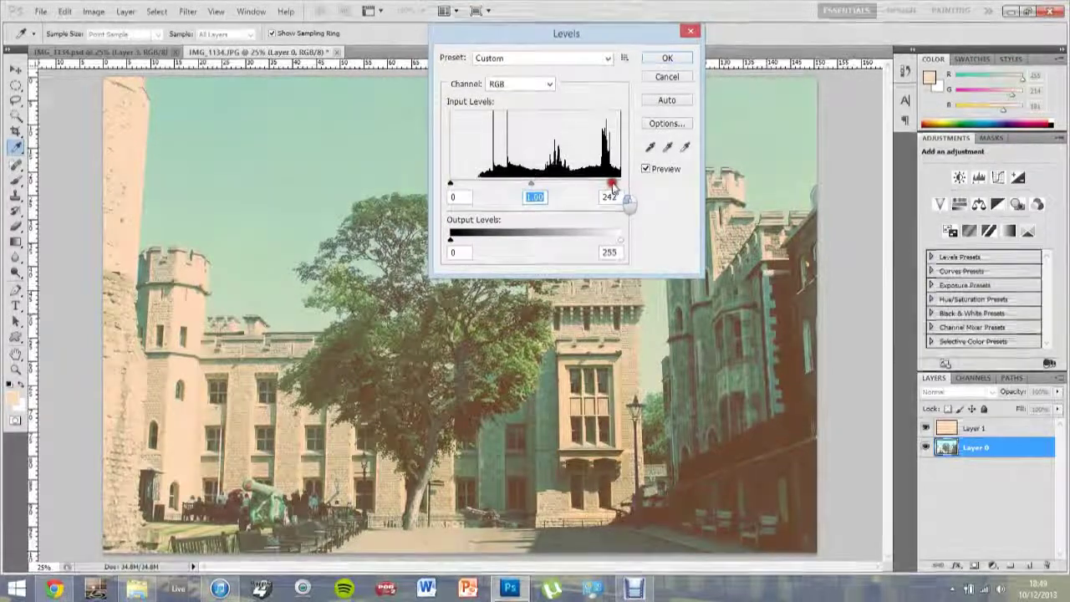
click(668, 59)
key(c)
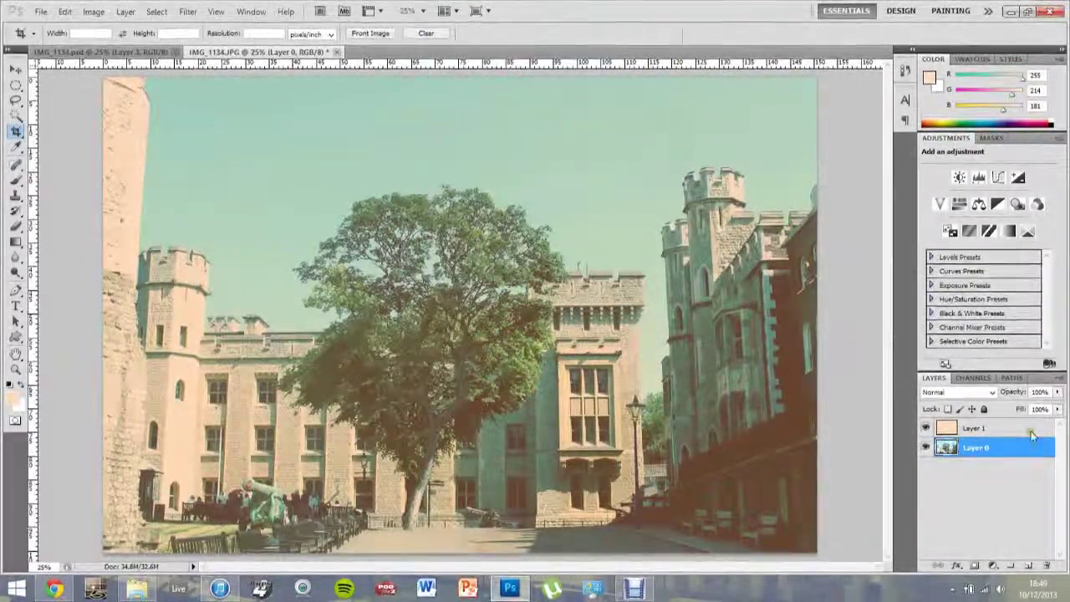
Step: Clone out a spot in the sky on Layer 0, then add new Layer 2 above Layer 1
click(1024, 443)
click(995, 429)
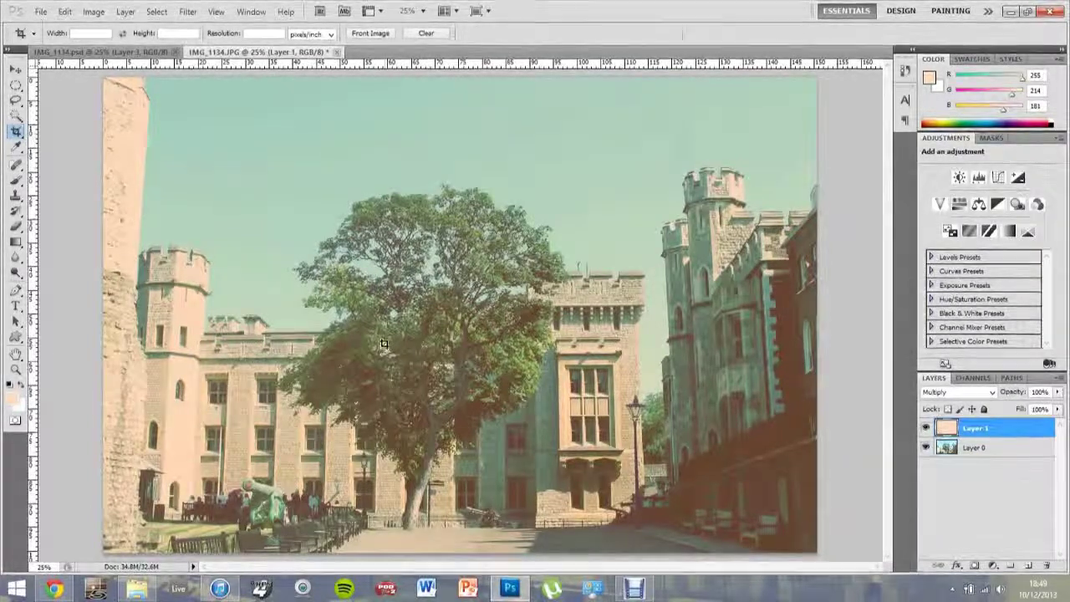
click(949, 443)
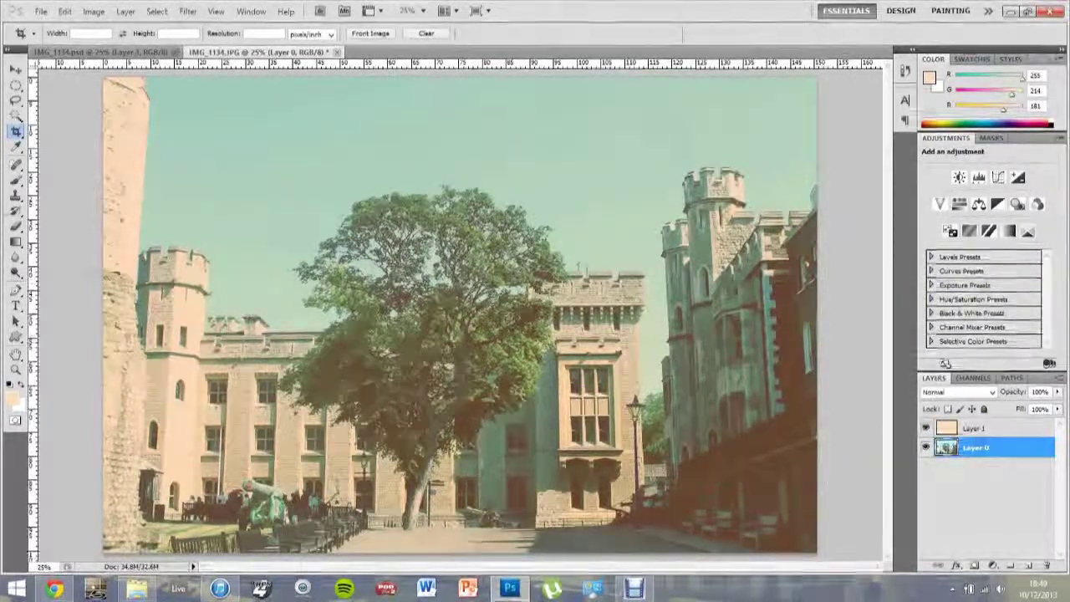
click(15, 195)
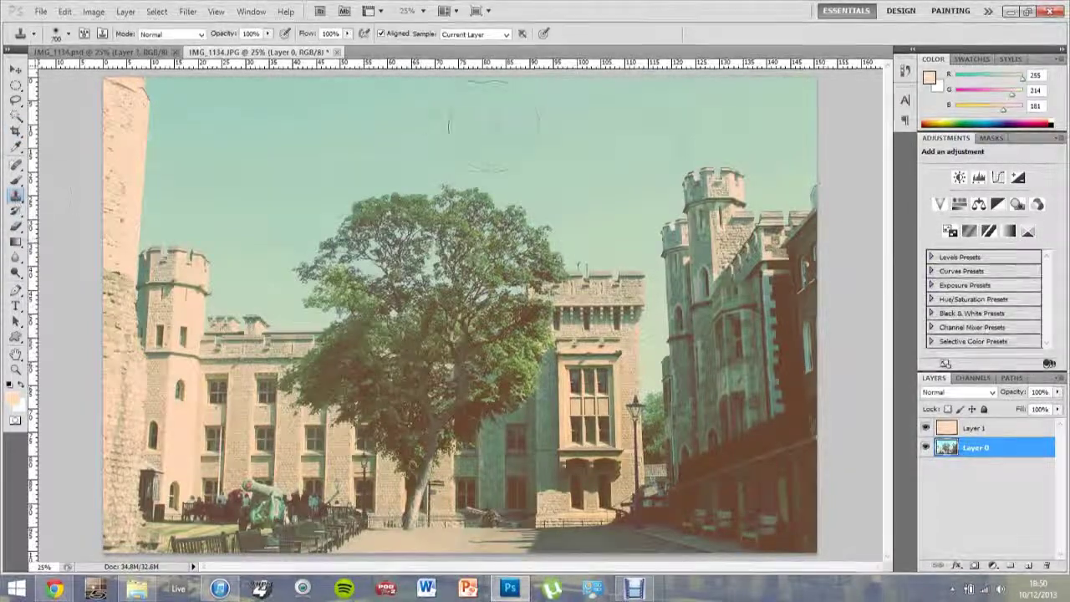
alt+click(557, 132)
click(648, 141)
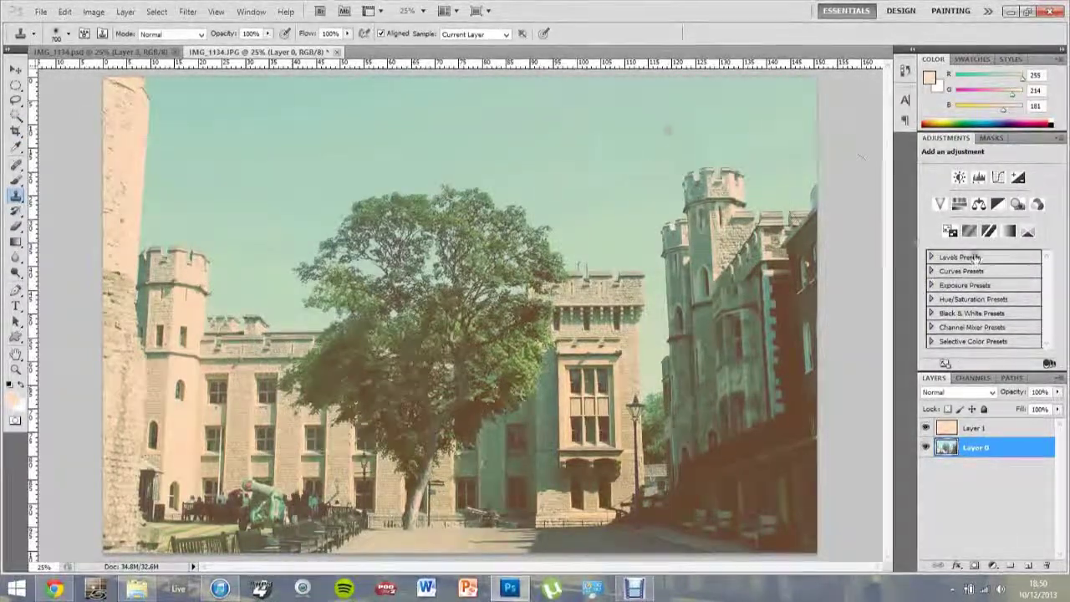
click(973, 428)
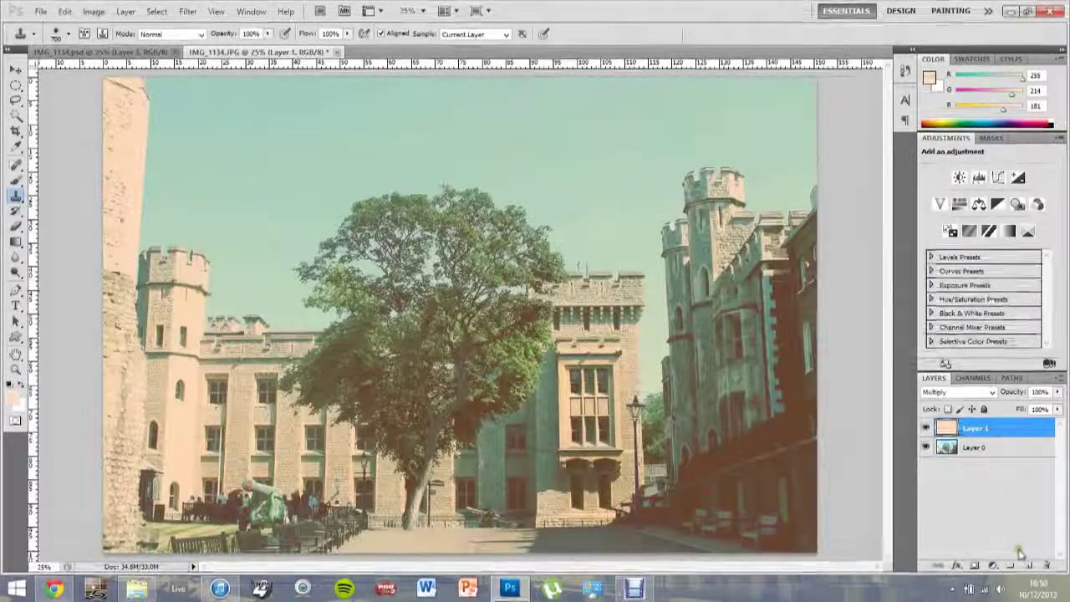
click(1026, 566)
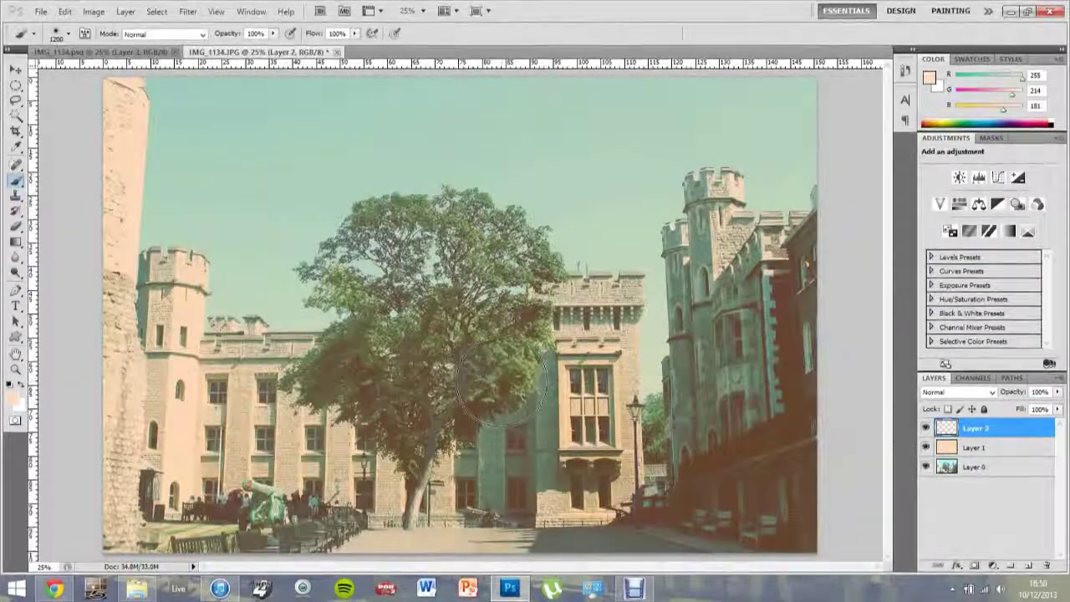
Step: Set the foreground colour to coral red ff5050 (255, 80, 80)
click(11, 399)
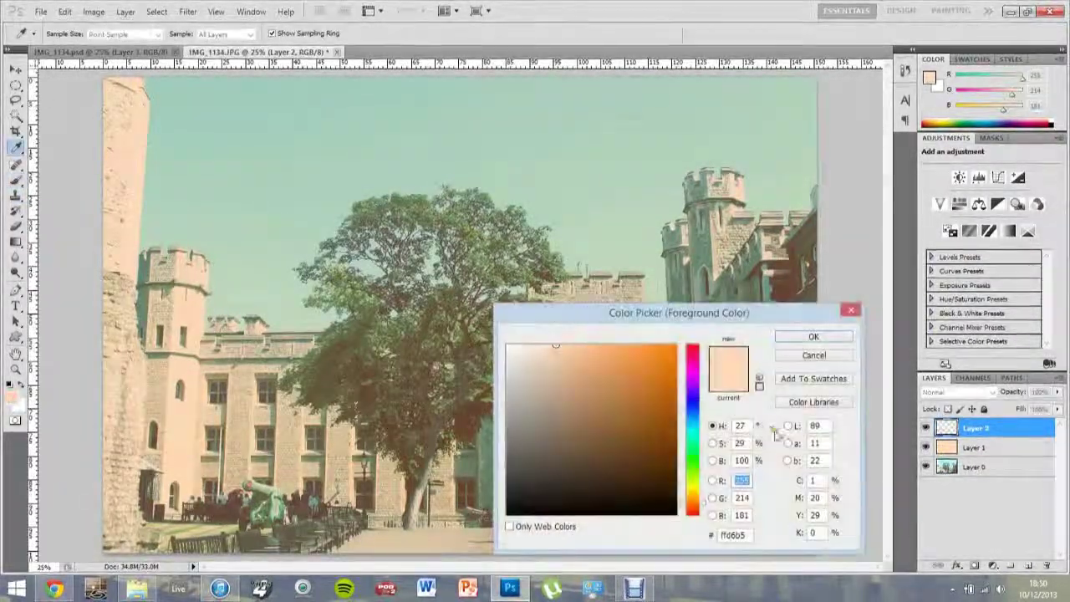
drag(693, 368, 697, 326)
drag(618, 368, 624, 344)
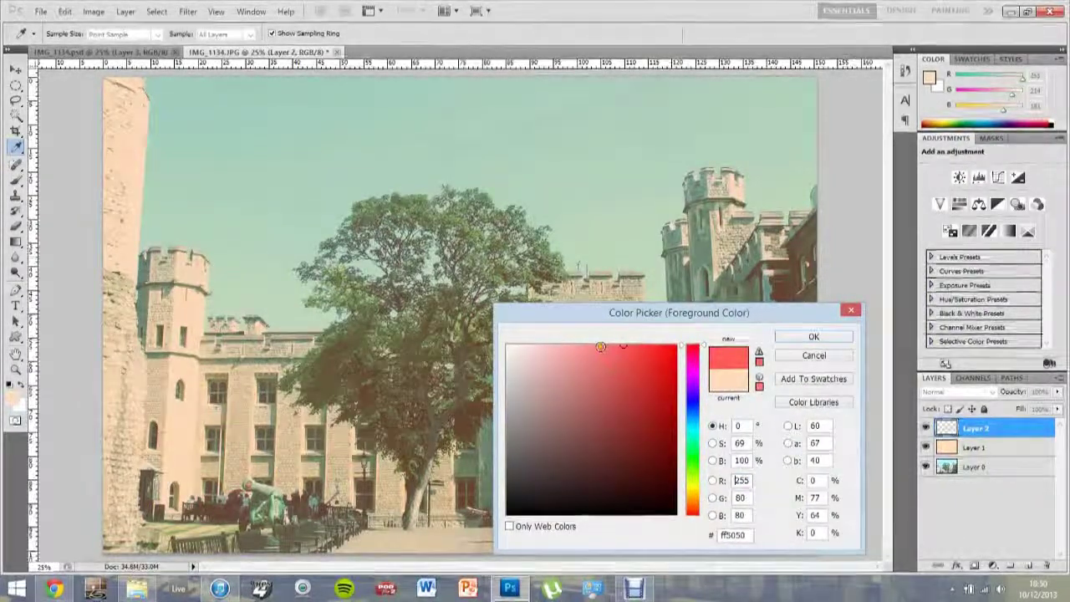
key(Return)
Step: Switch to the brush and lower Layer 2's opacity to 53%
key(b)
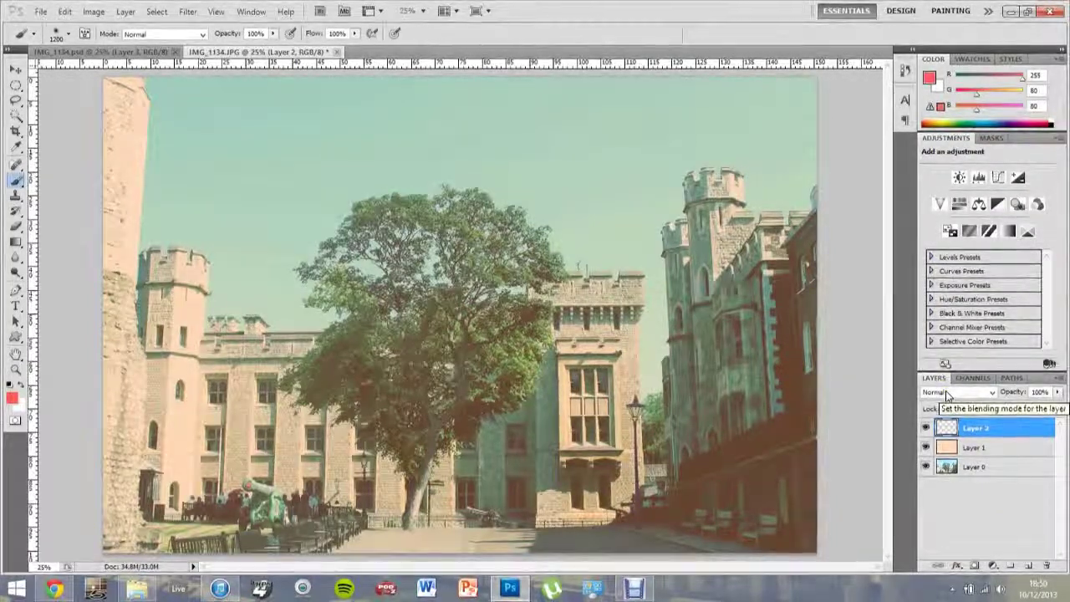
click(1058, 393)
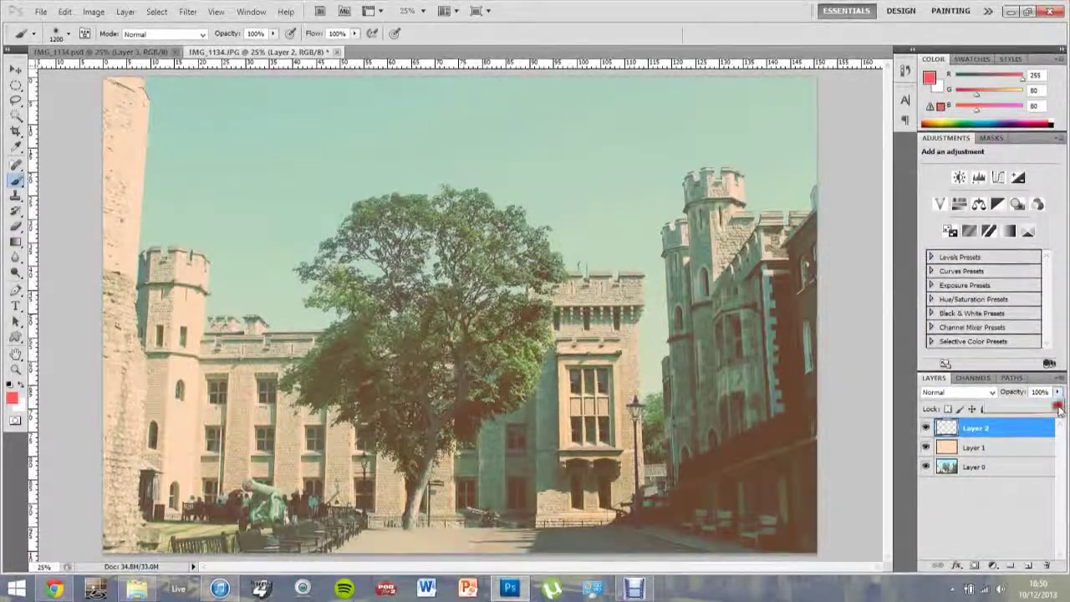
drag(1058, 407, 1025, 406)
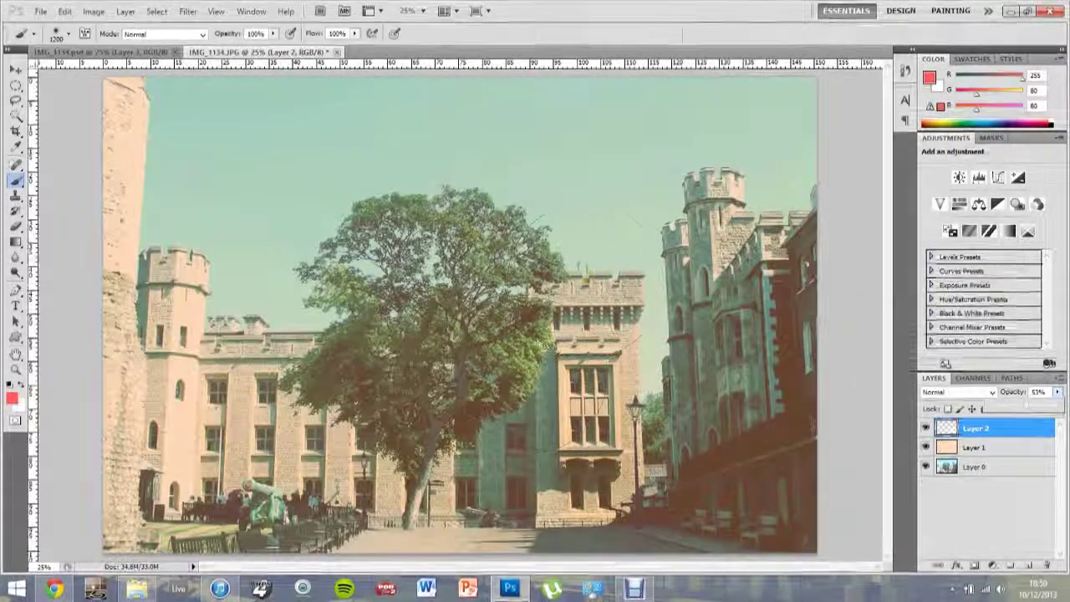
Step: Paint a red glow over the left building and set Layer 2 to Lighten blending
click(282, 410)
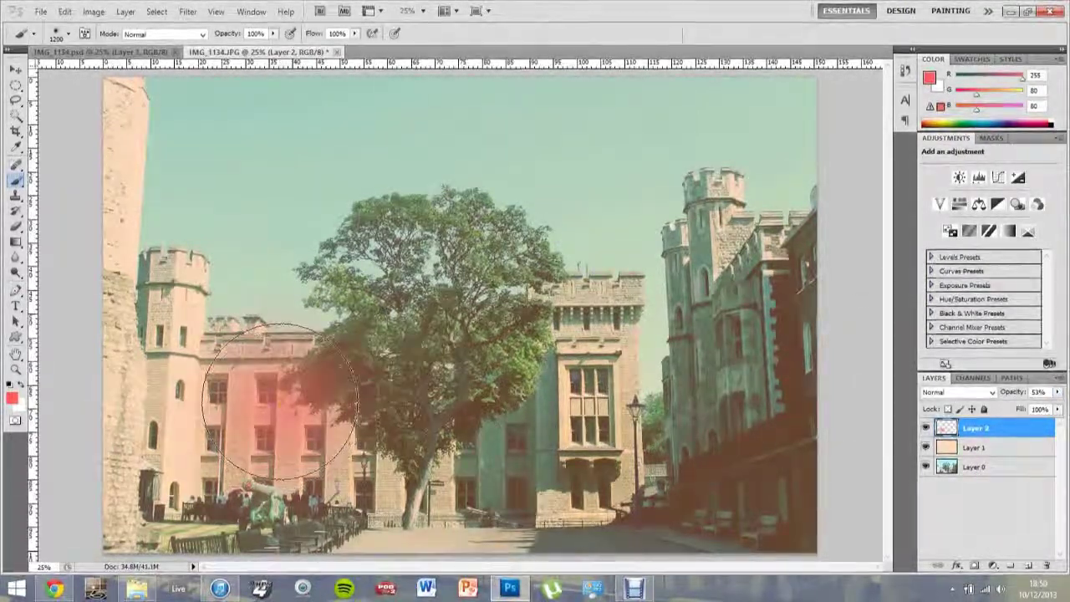
click(976, 397)
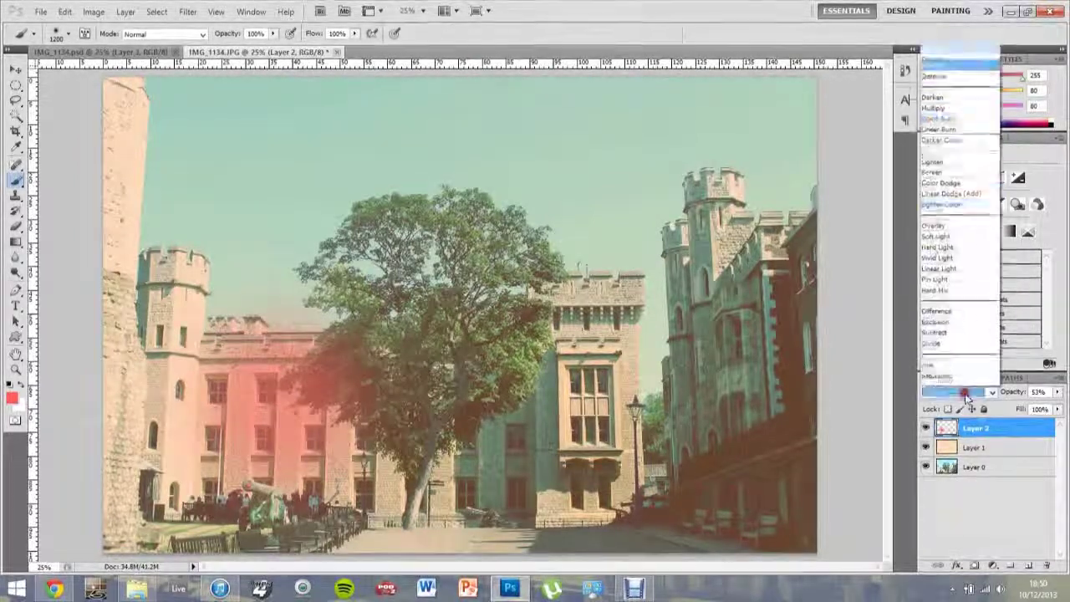
click(933, 50)
key(Down)
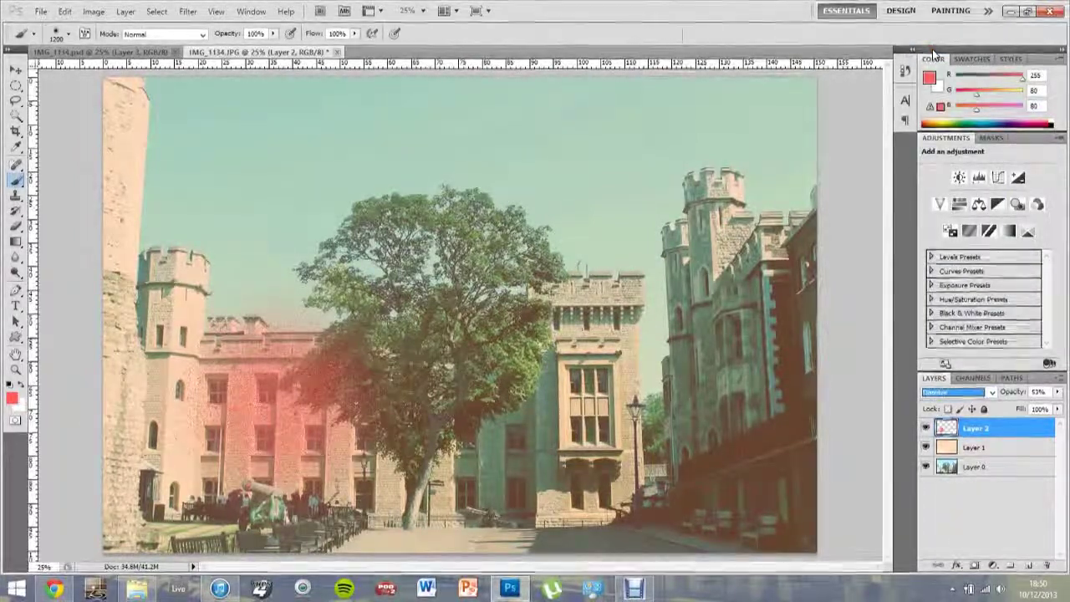
key(Down)
key(Down)
key(Down)
key(Down)
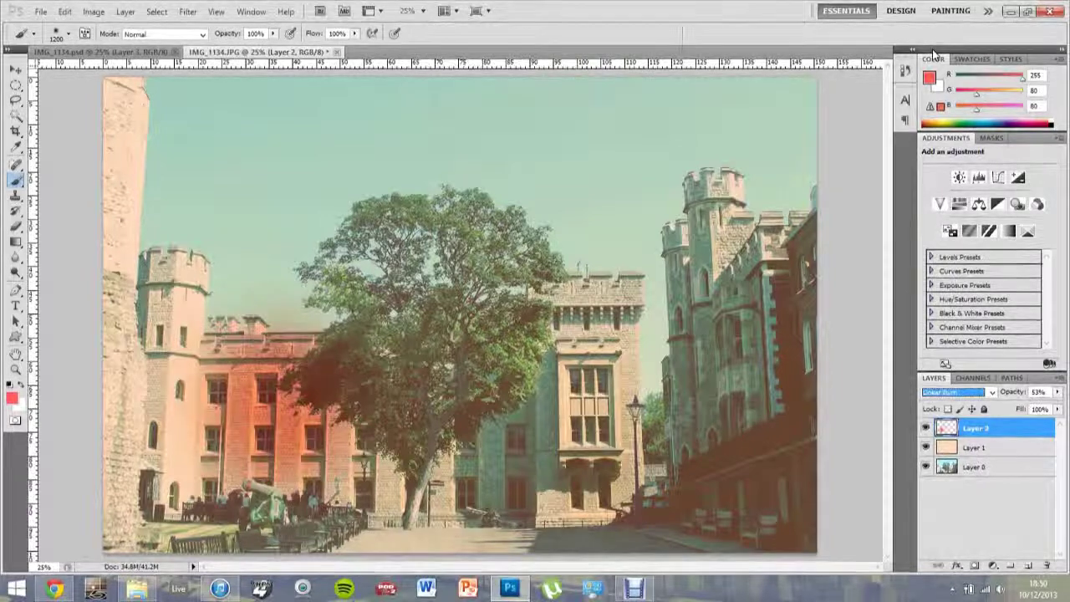
key(Down)
key(Down)
key(Down)
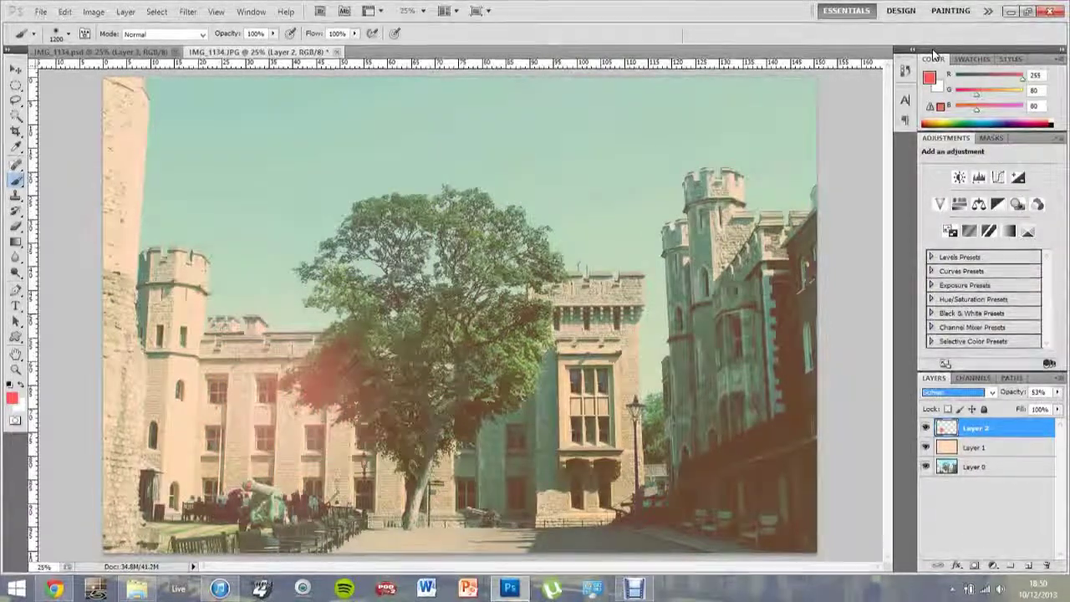
key(Up)
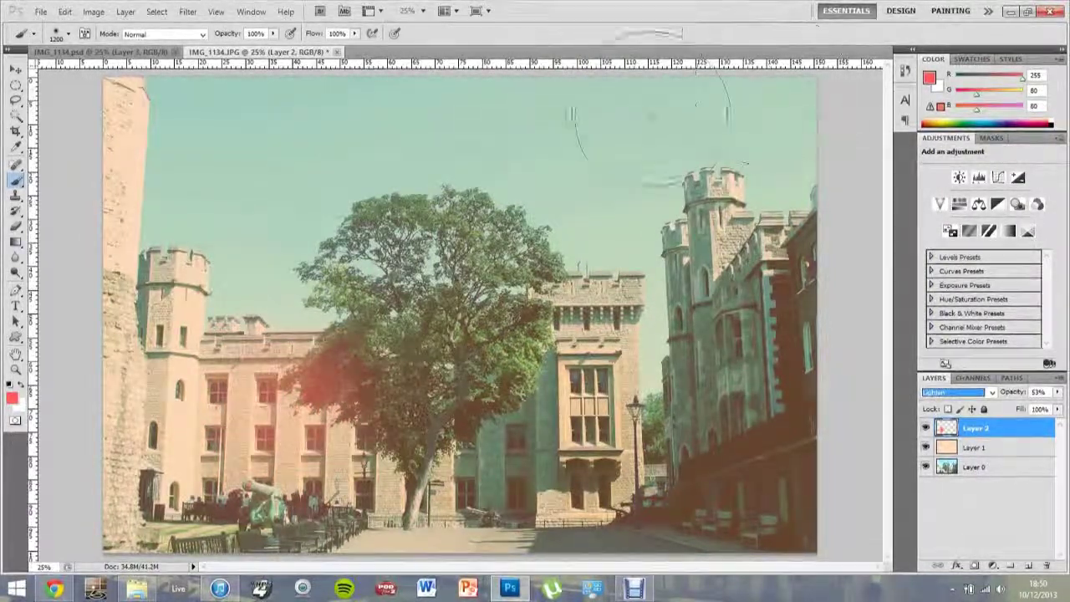
Step: Undo three test dabs above the castle, lamp post and right tower, then add a new layer
click(600, 221)
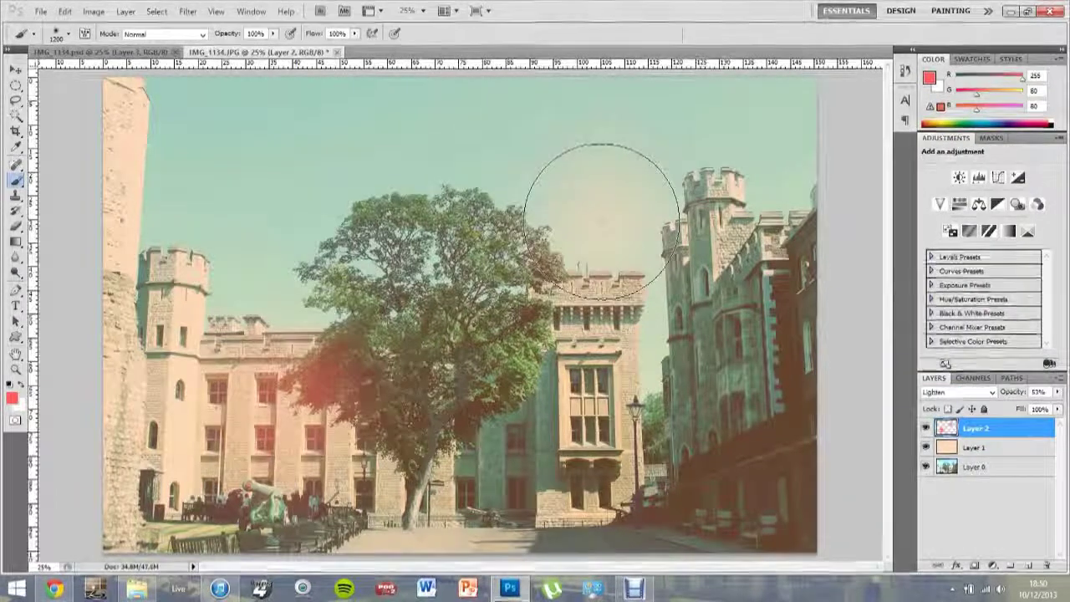
key(ctrl+z)
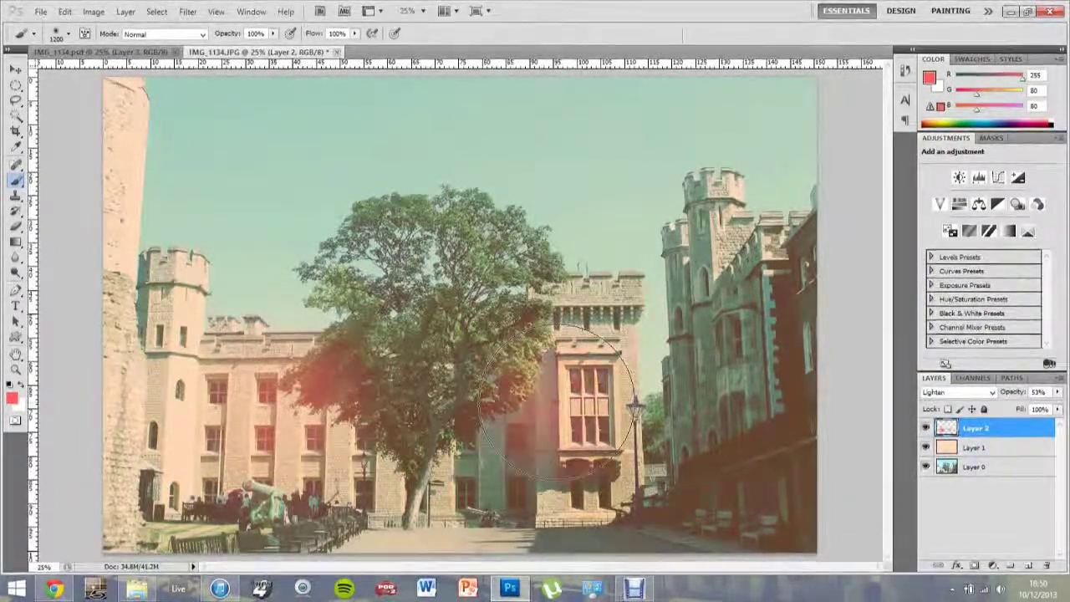
click(664, 416)
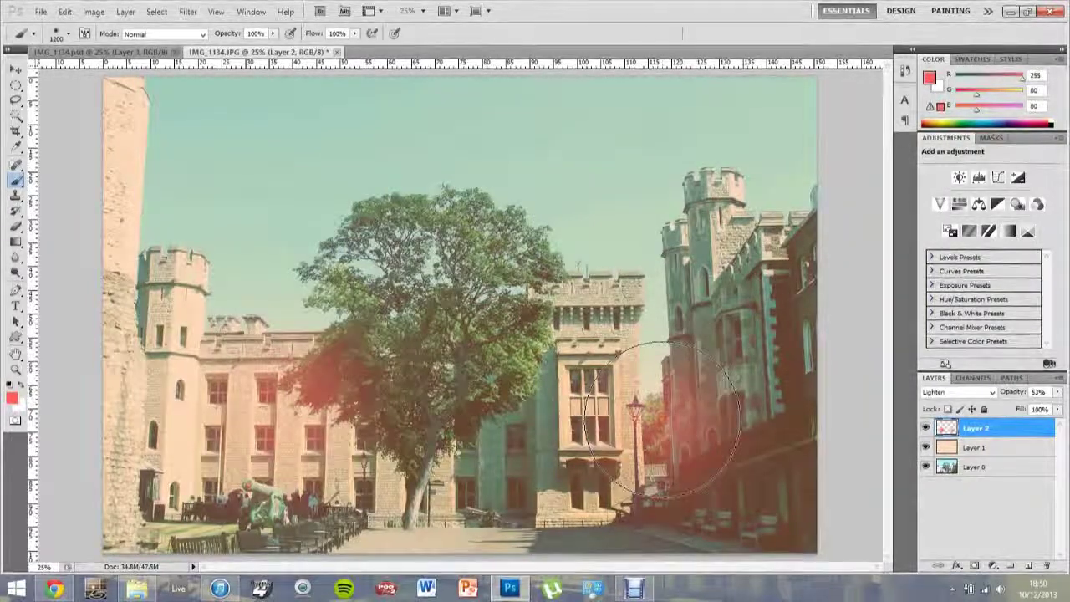
key(ctrl+z)
click(706, 221)
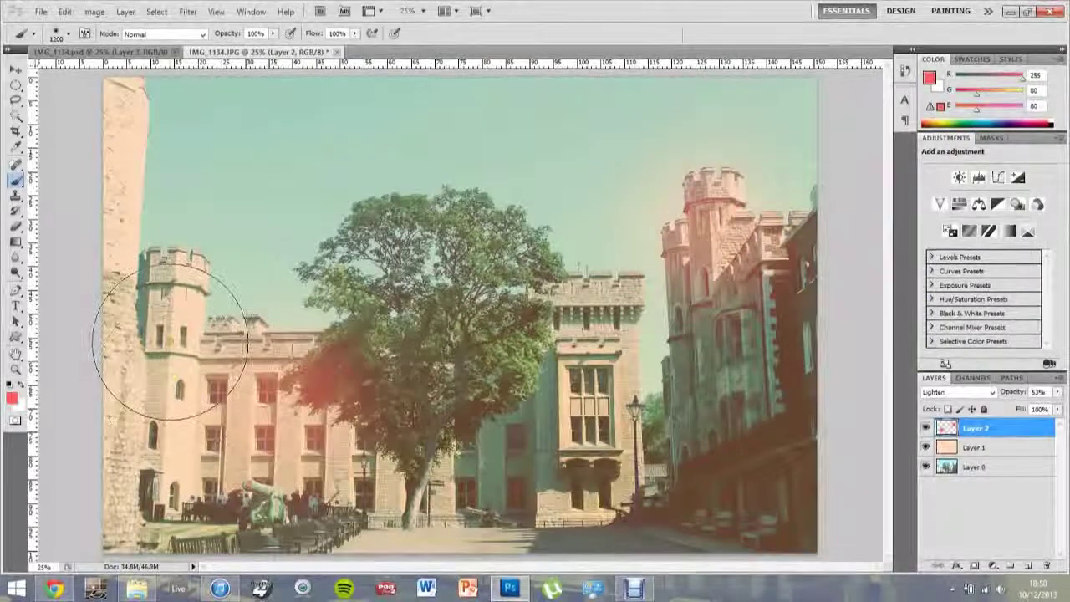
key(ctrl+z)
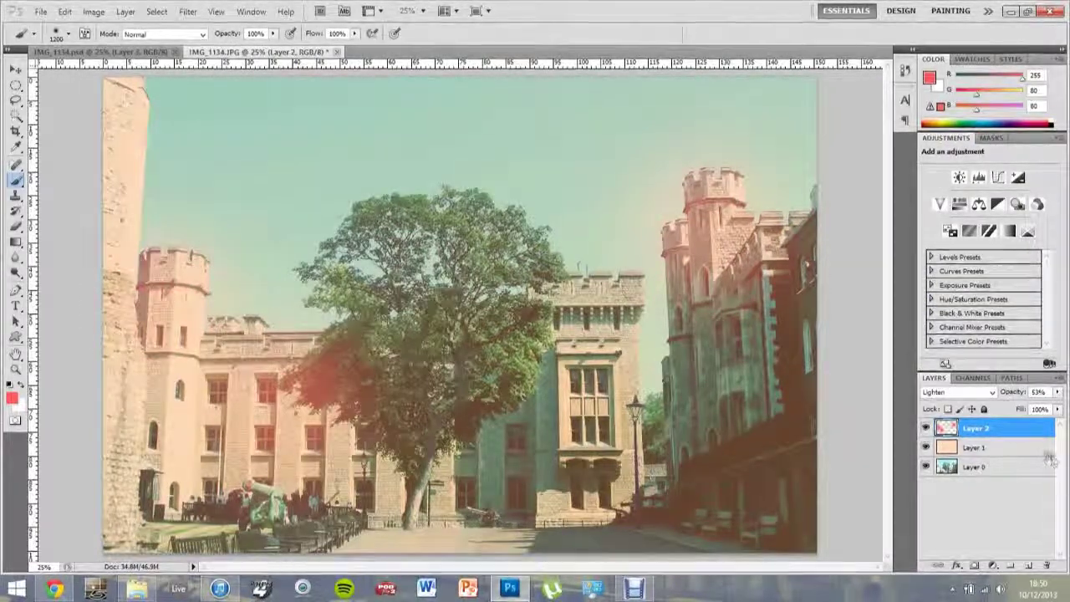
click(1028, 565)
Step: Fill Layer 3 with black and render a lens flare centred near the top right
key(d)
key(alt+BackSpace)
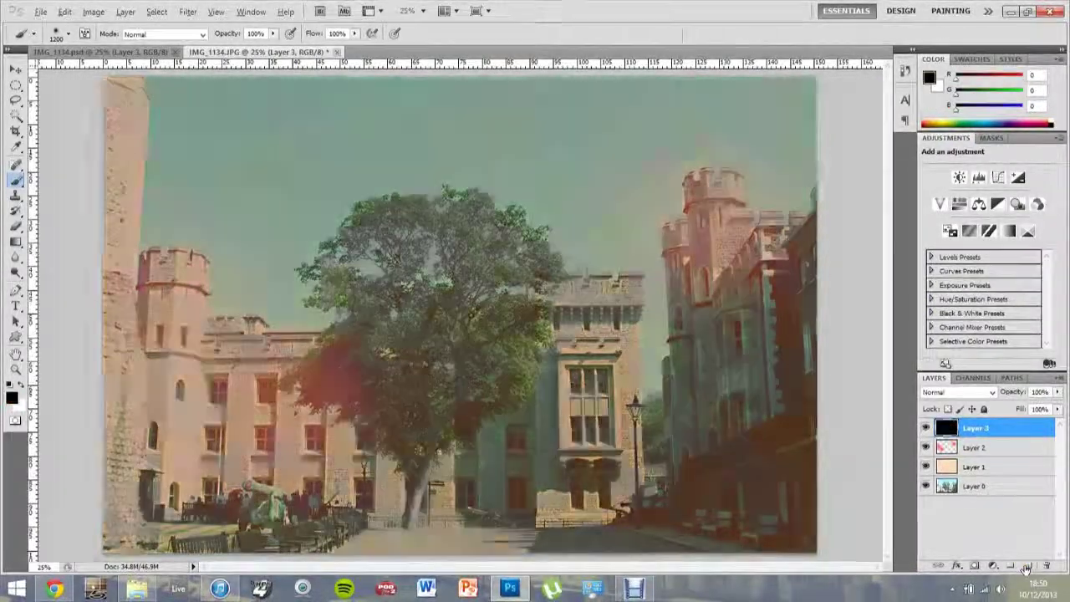
click(186, 11)
mouse_move(200, 197)
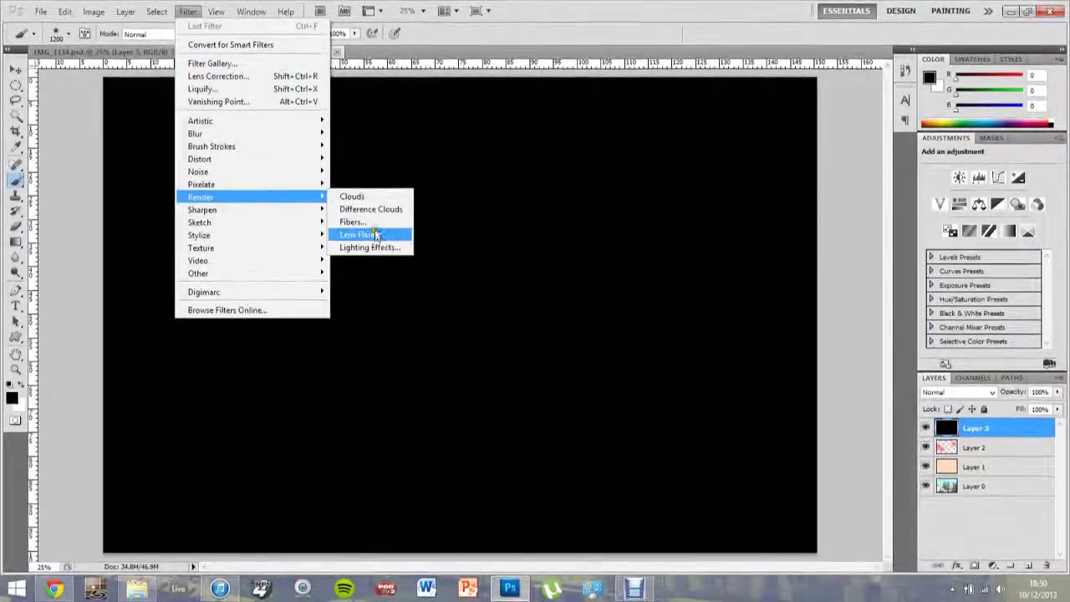
click(375, 234)
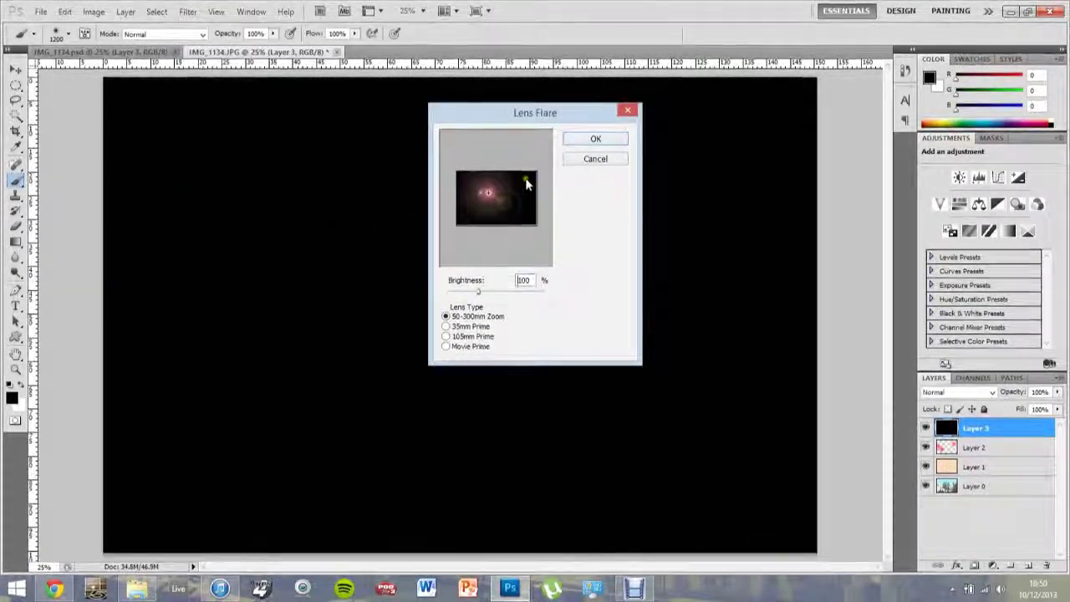
click(527, 180)
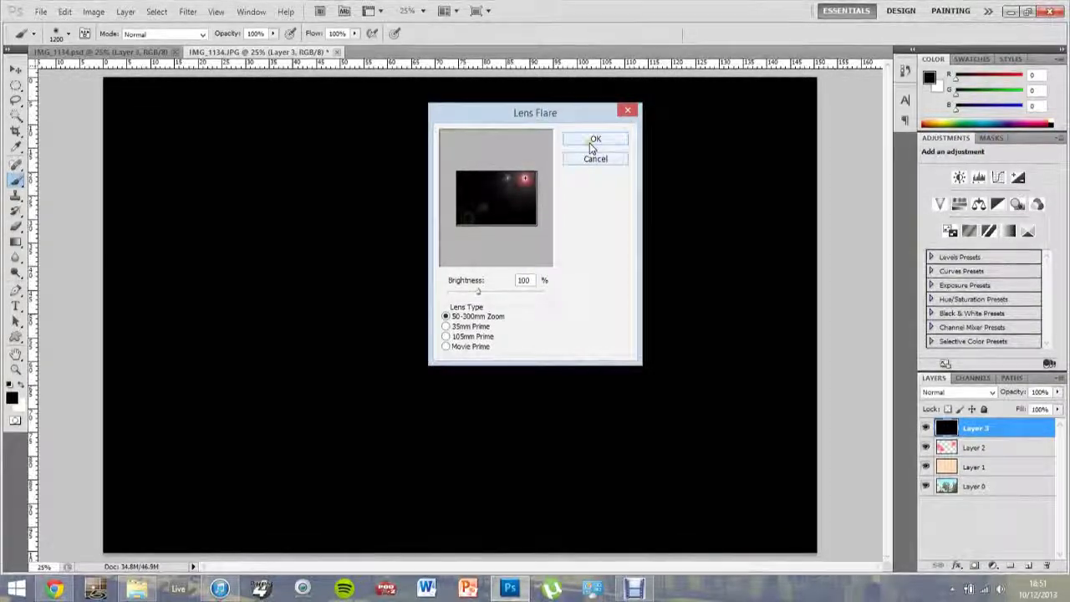
click(592, 140)
Step: Set the flare layer to Screen blending at 76% opacity
click(957, 391)
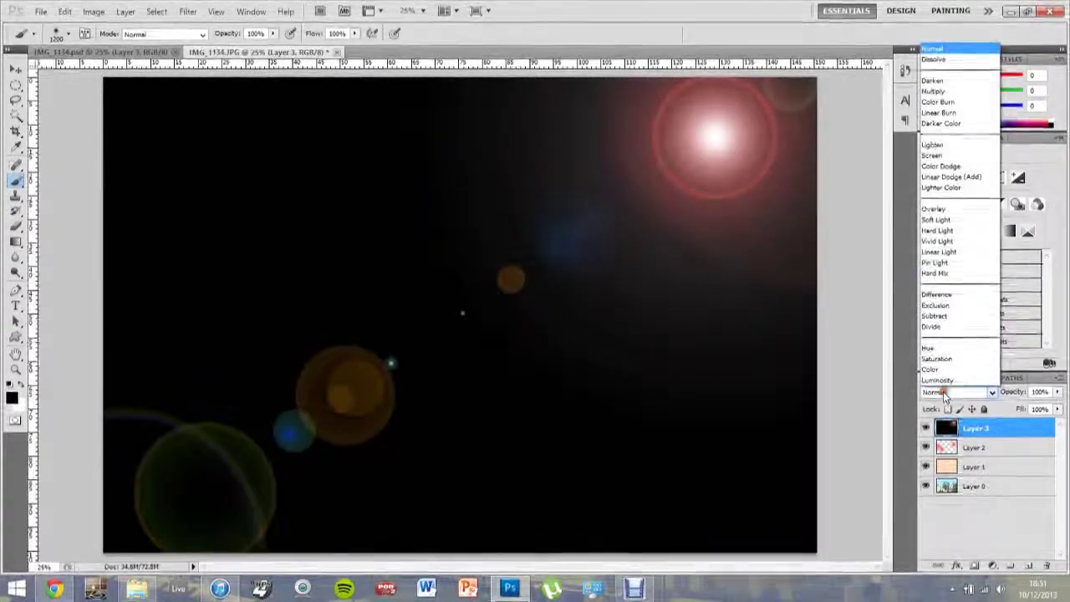
click(952, 157)
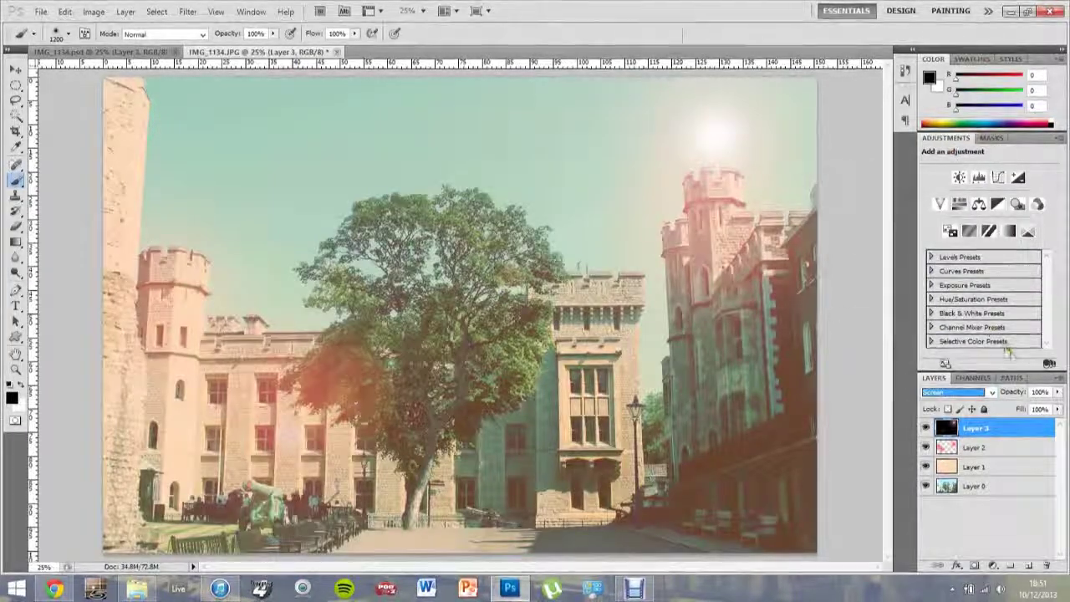
click(1057, 392)
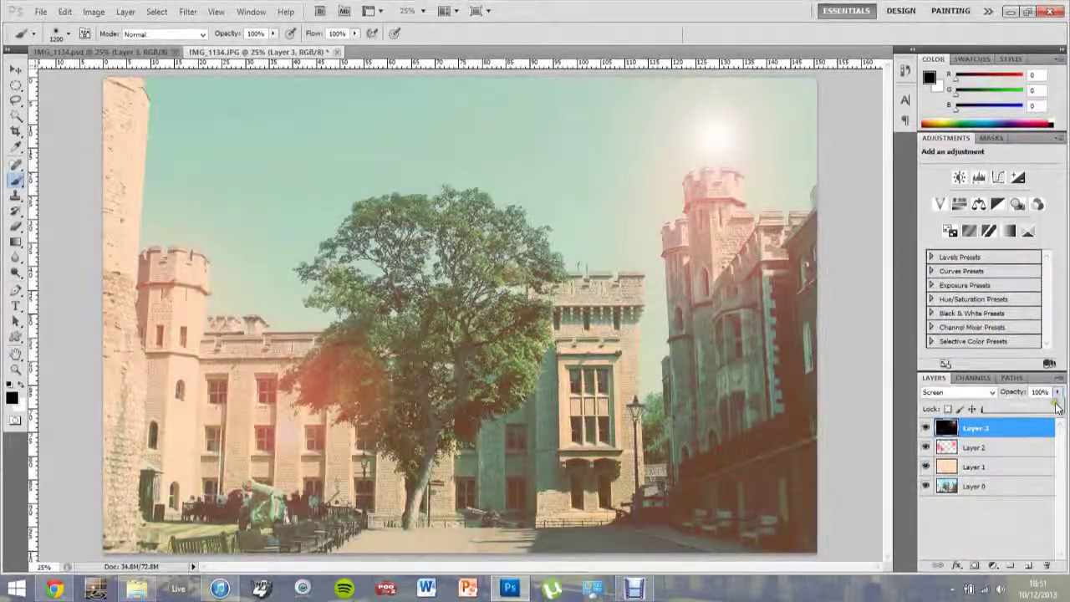
drag(1057, 406, 1036, 406)
Step: Shift Layer 3's lens-flare glow out of the top-right sky and compare with IMG_1134.psd
key(v)
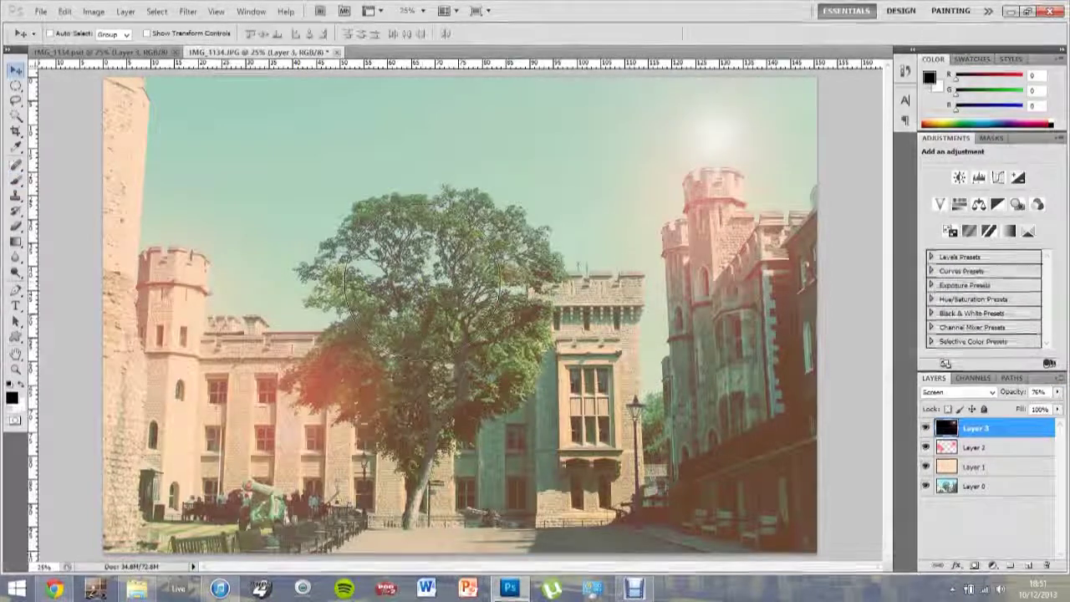
drag(422, 305, 500, 338)
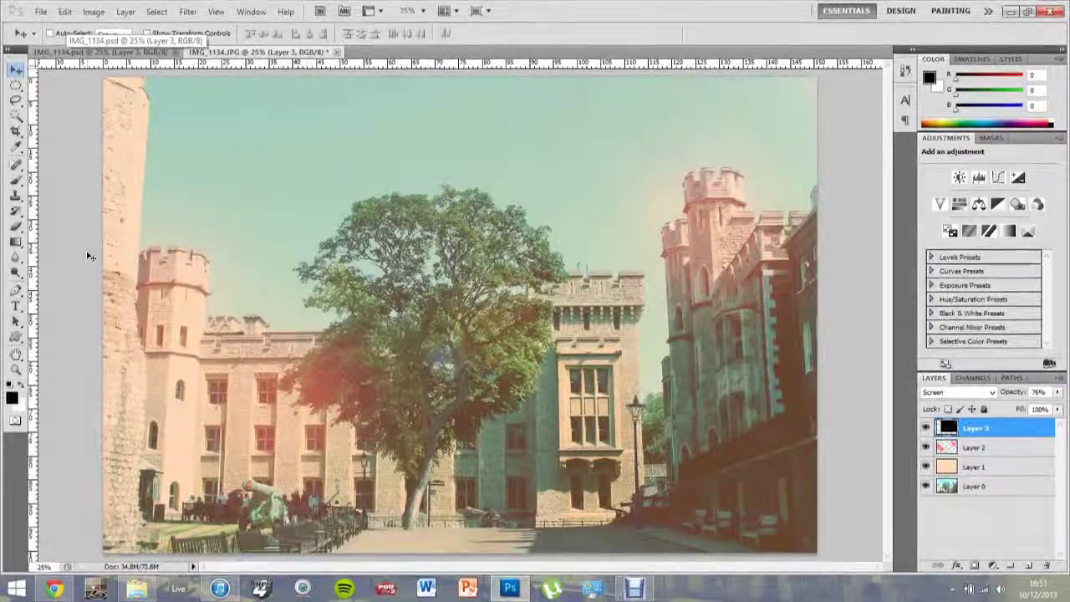
click(129, 52)
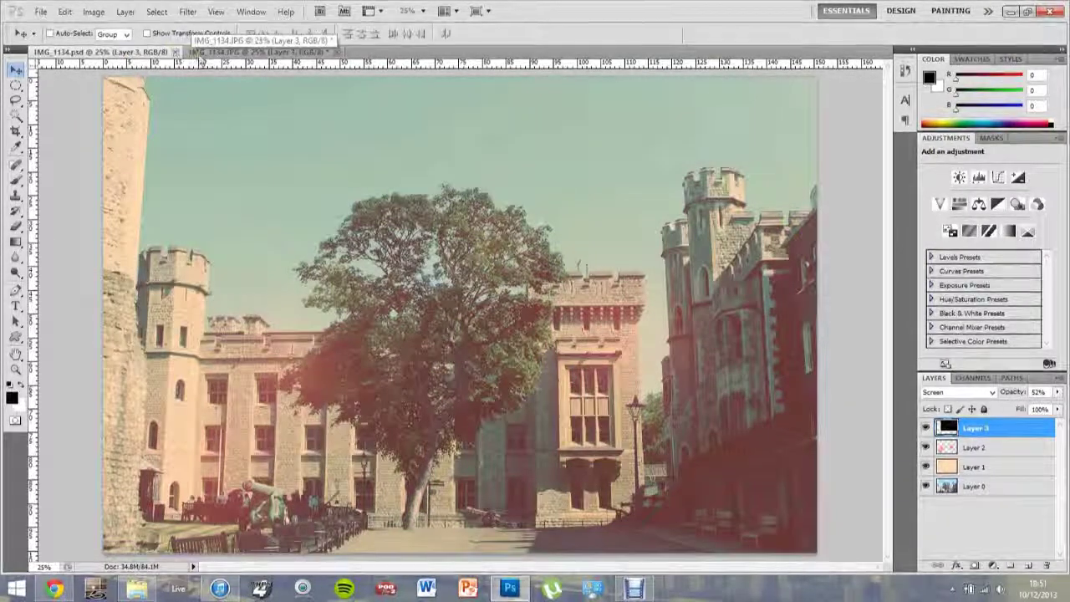
click(199, 53)
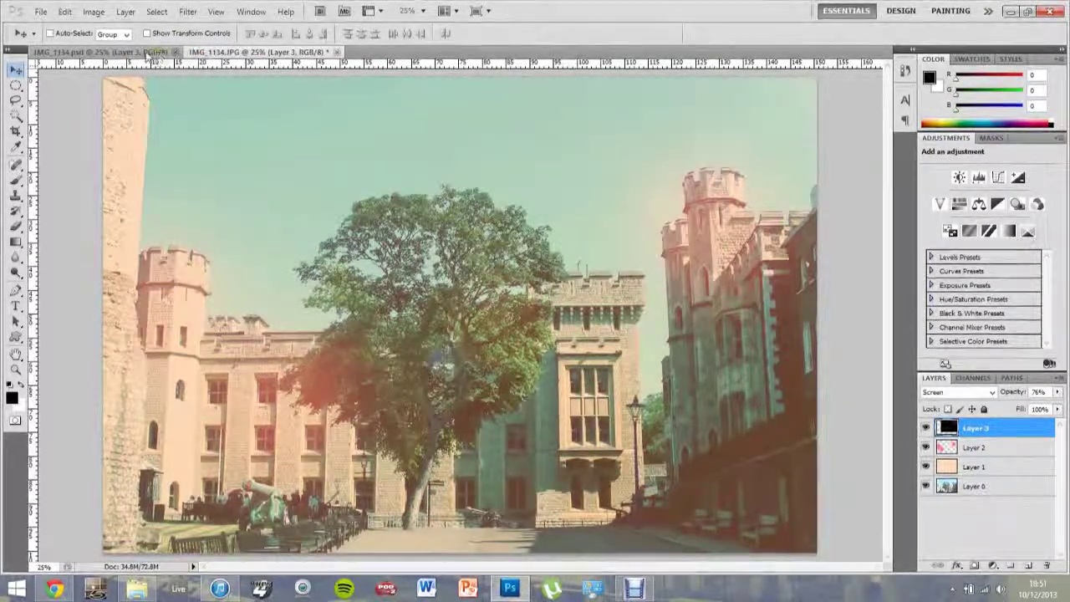
Step: Recheck the IMG_1134.psd version, return to the JPG, and select base photo Layer 0
click(148, 53)
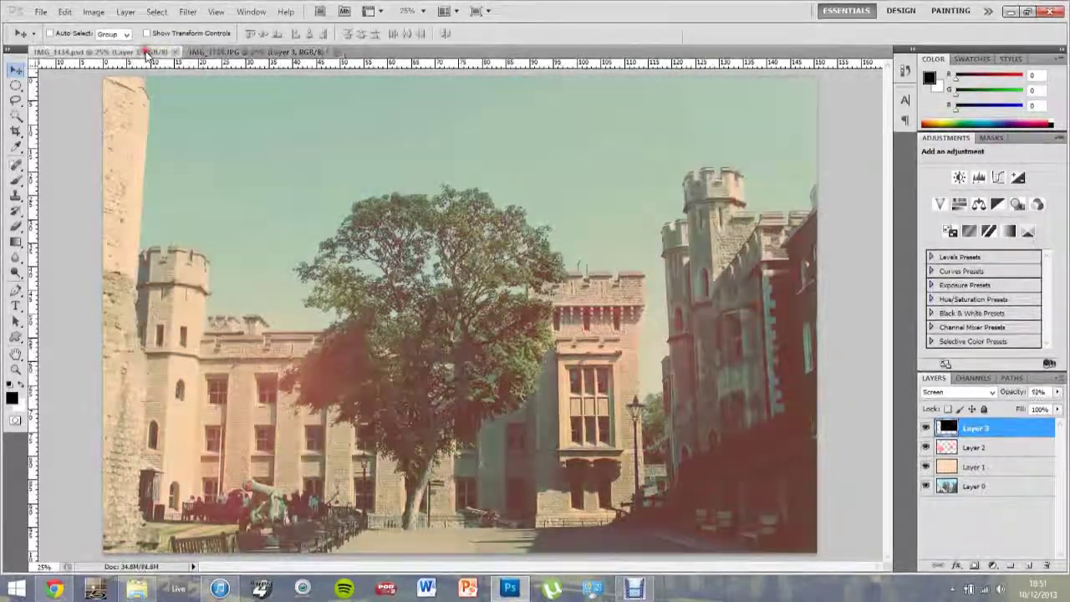
click(194, 53)
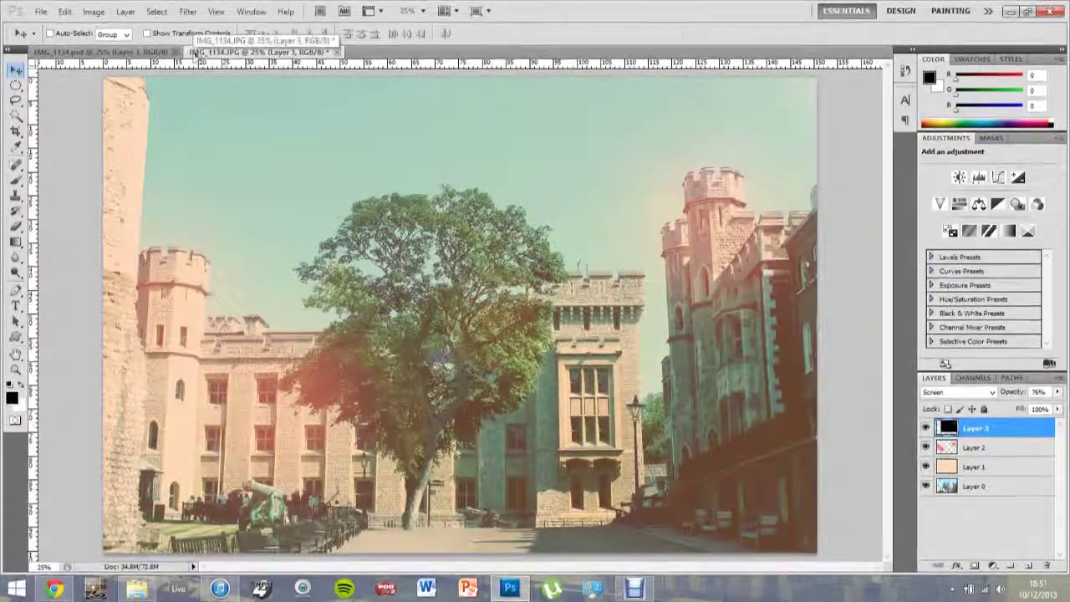
click(993, 488)
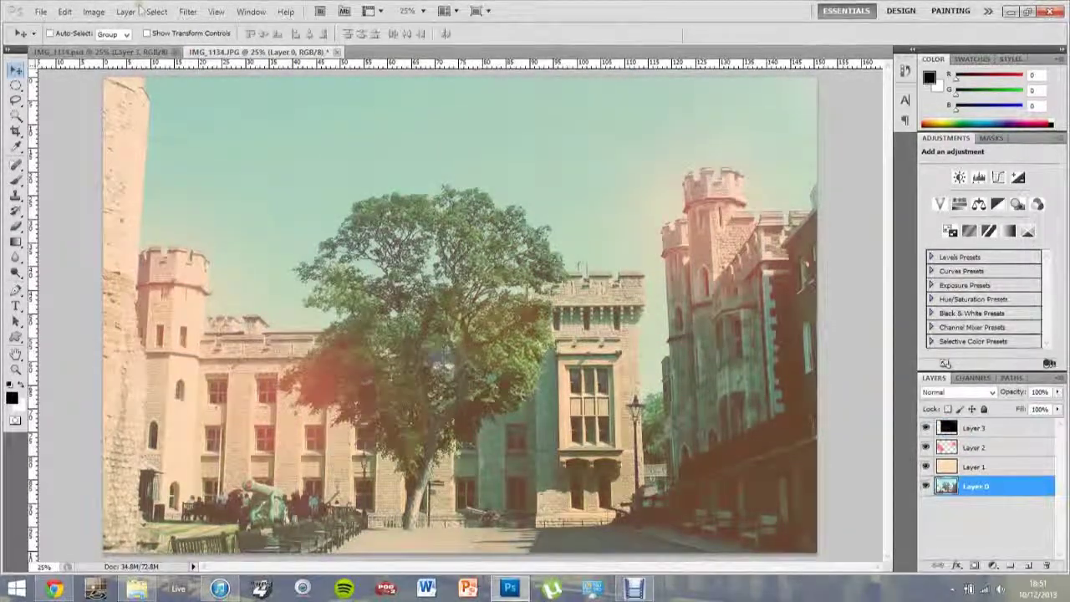
click(94, 12)
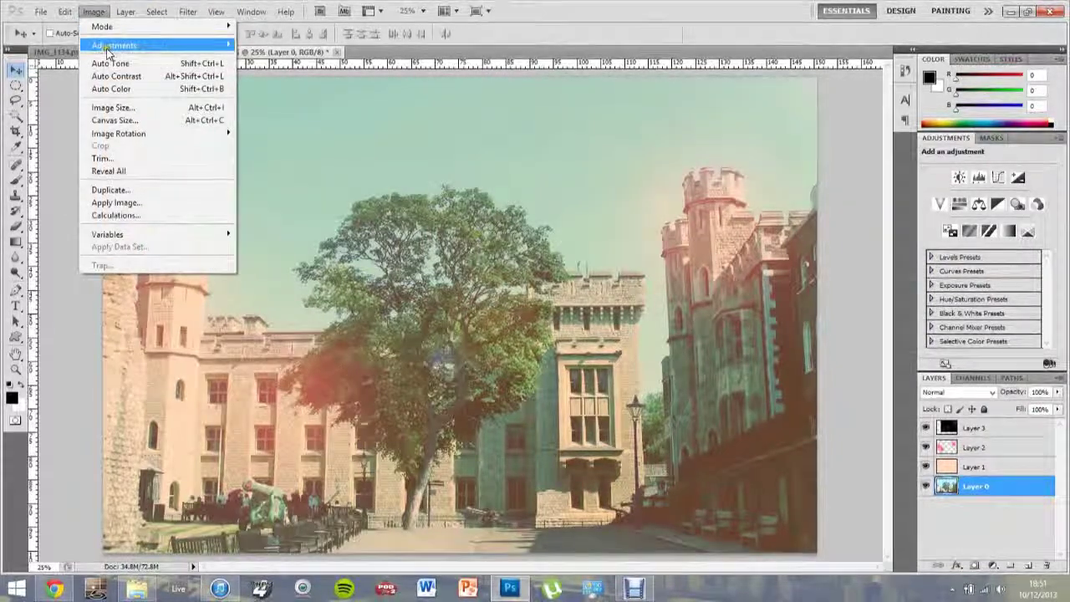
mouse_move(115, 44)
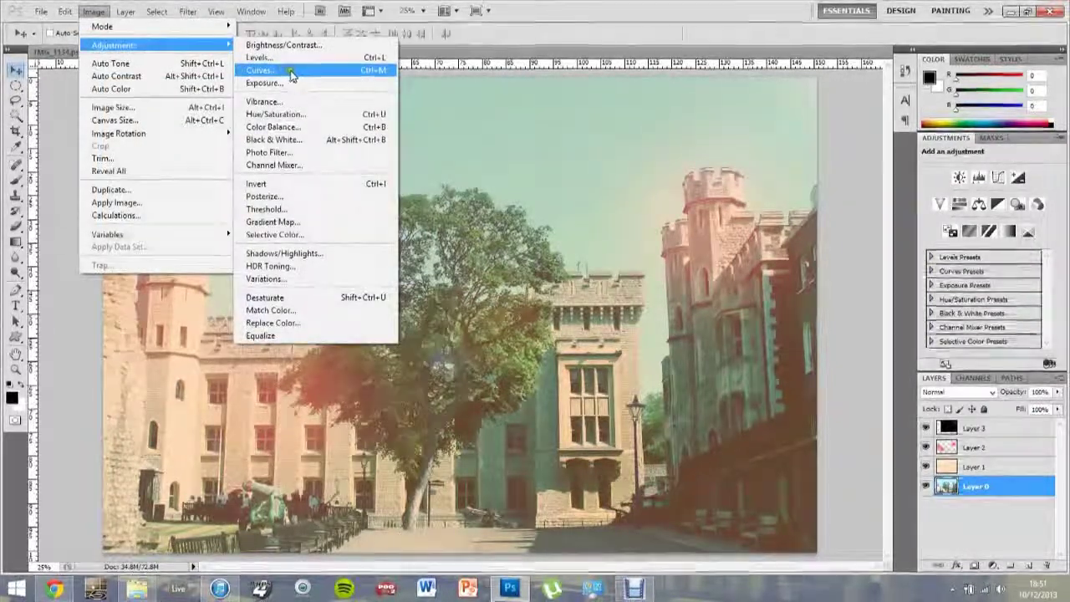
Step: Apply a Blue-channel Curves to Layer 0, lifting the black point from input 37 to output 56
click(283, 70)
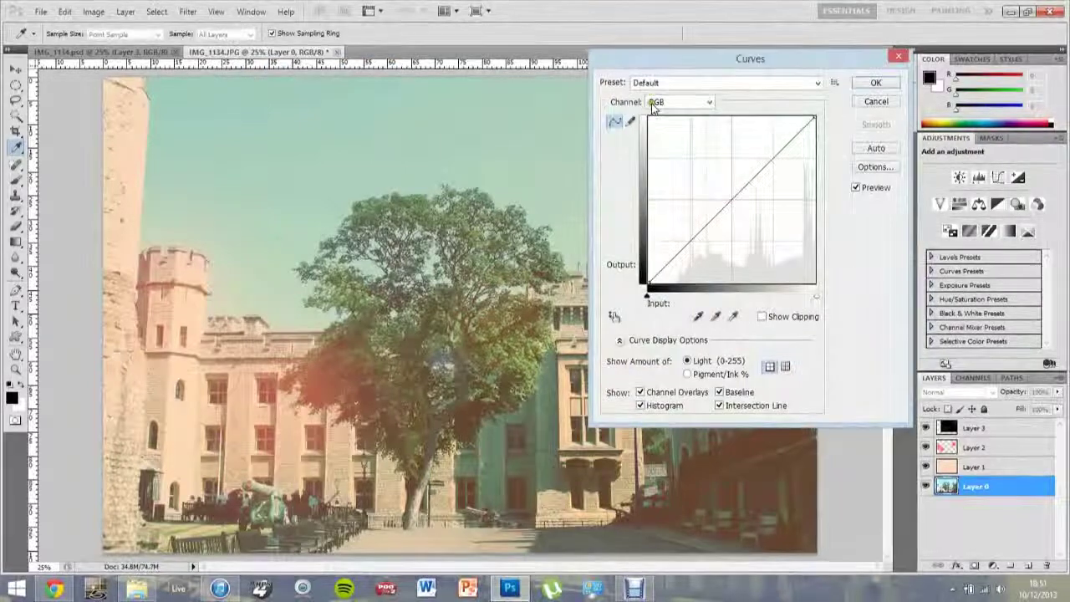
click(679, 101)
click(664, 148)
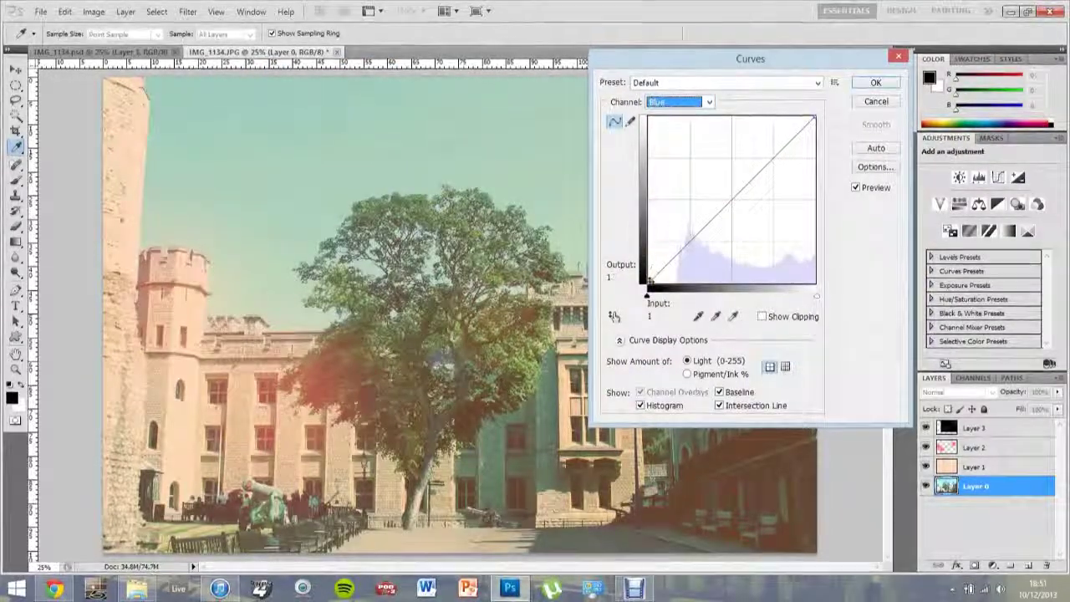
mouse_move(649, 282)
mouse_down()
mouse_move(669, 247)
mouse_move(700, 231)
mouse_move(715, 262)
mouse_move(707, 242)
mouse_move(687, 259)
mouse_up()
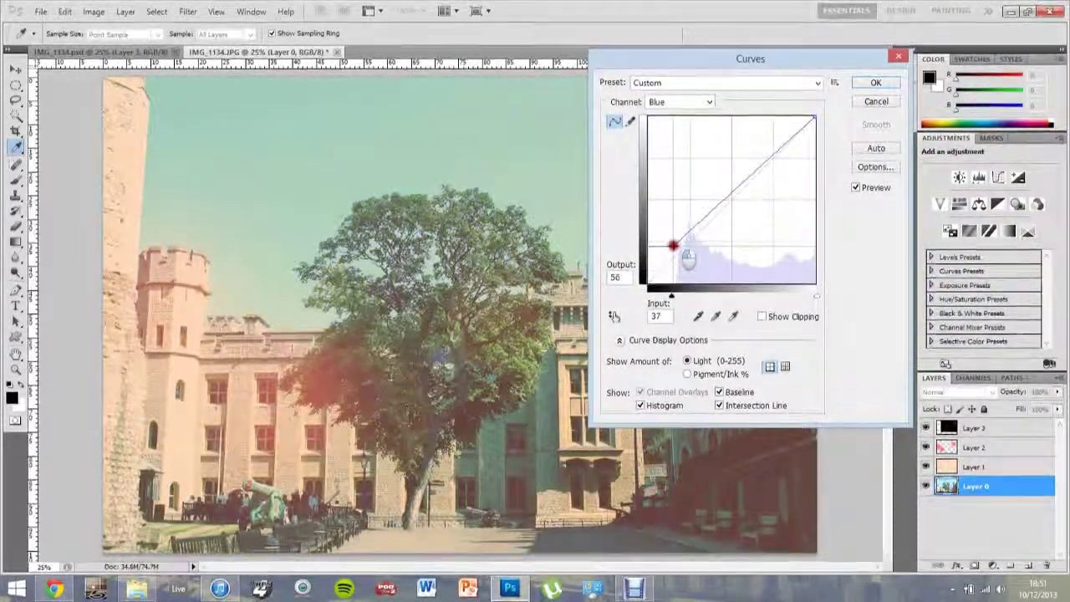
key(Return)
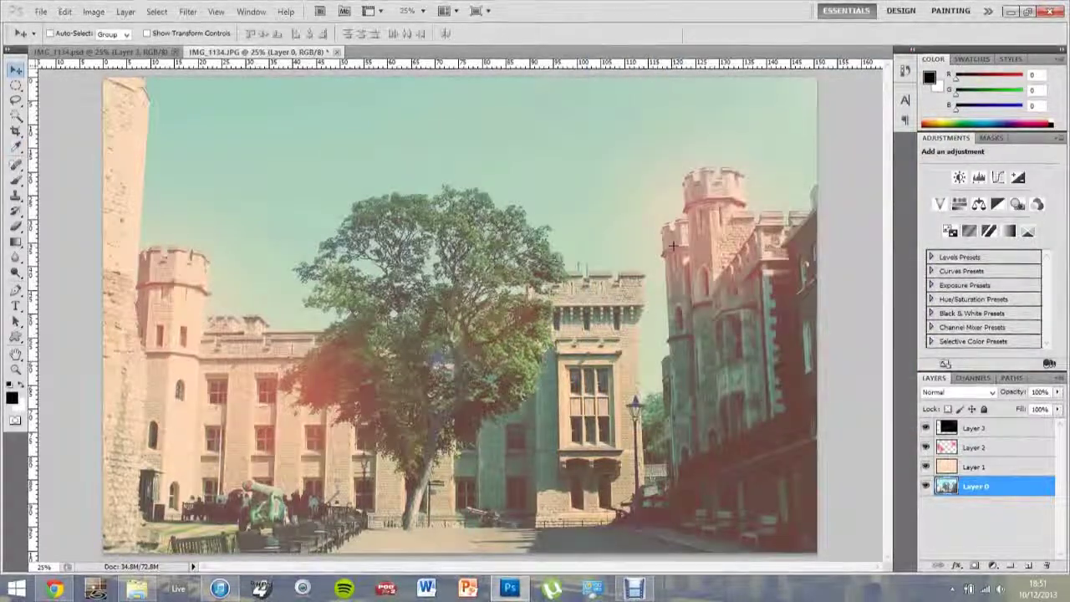